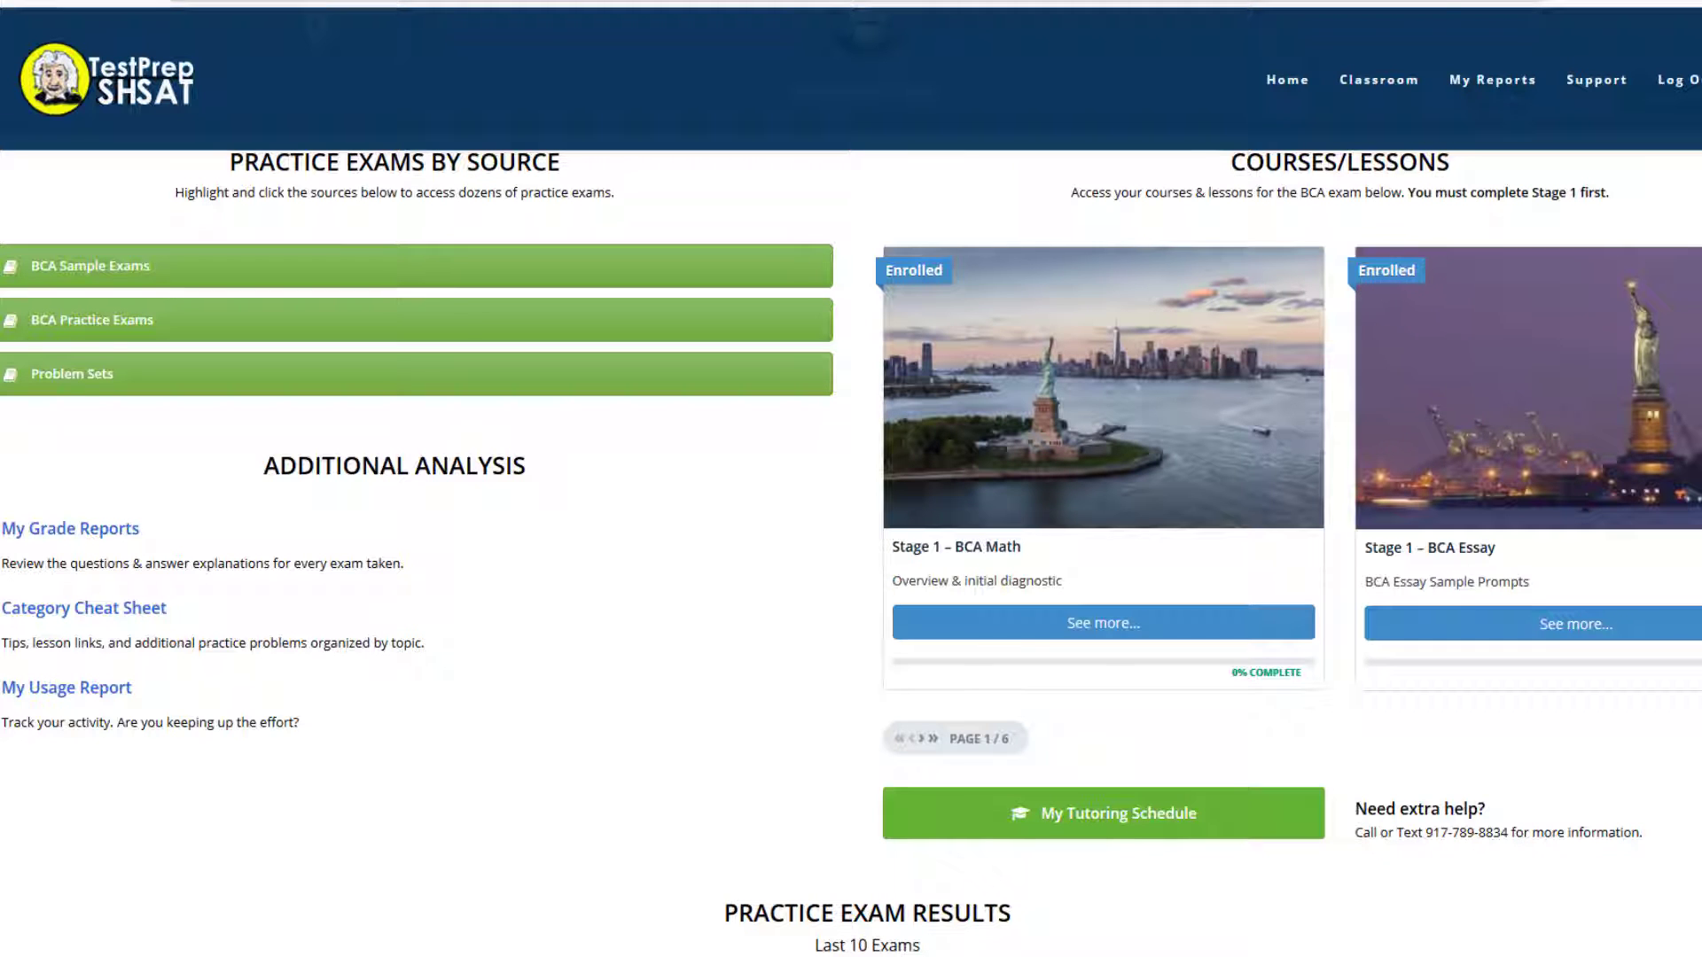
- Go to Classroom > Teacher's Corner > BCA Instructors to show the student gains and exam score charts
left_click(1378, 89)
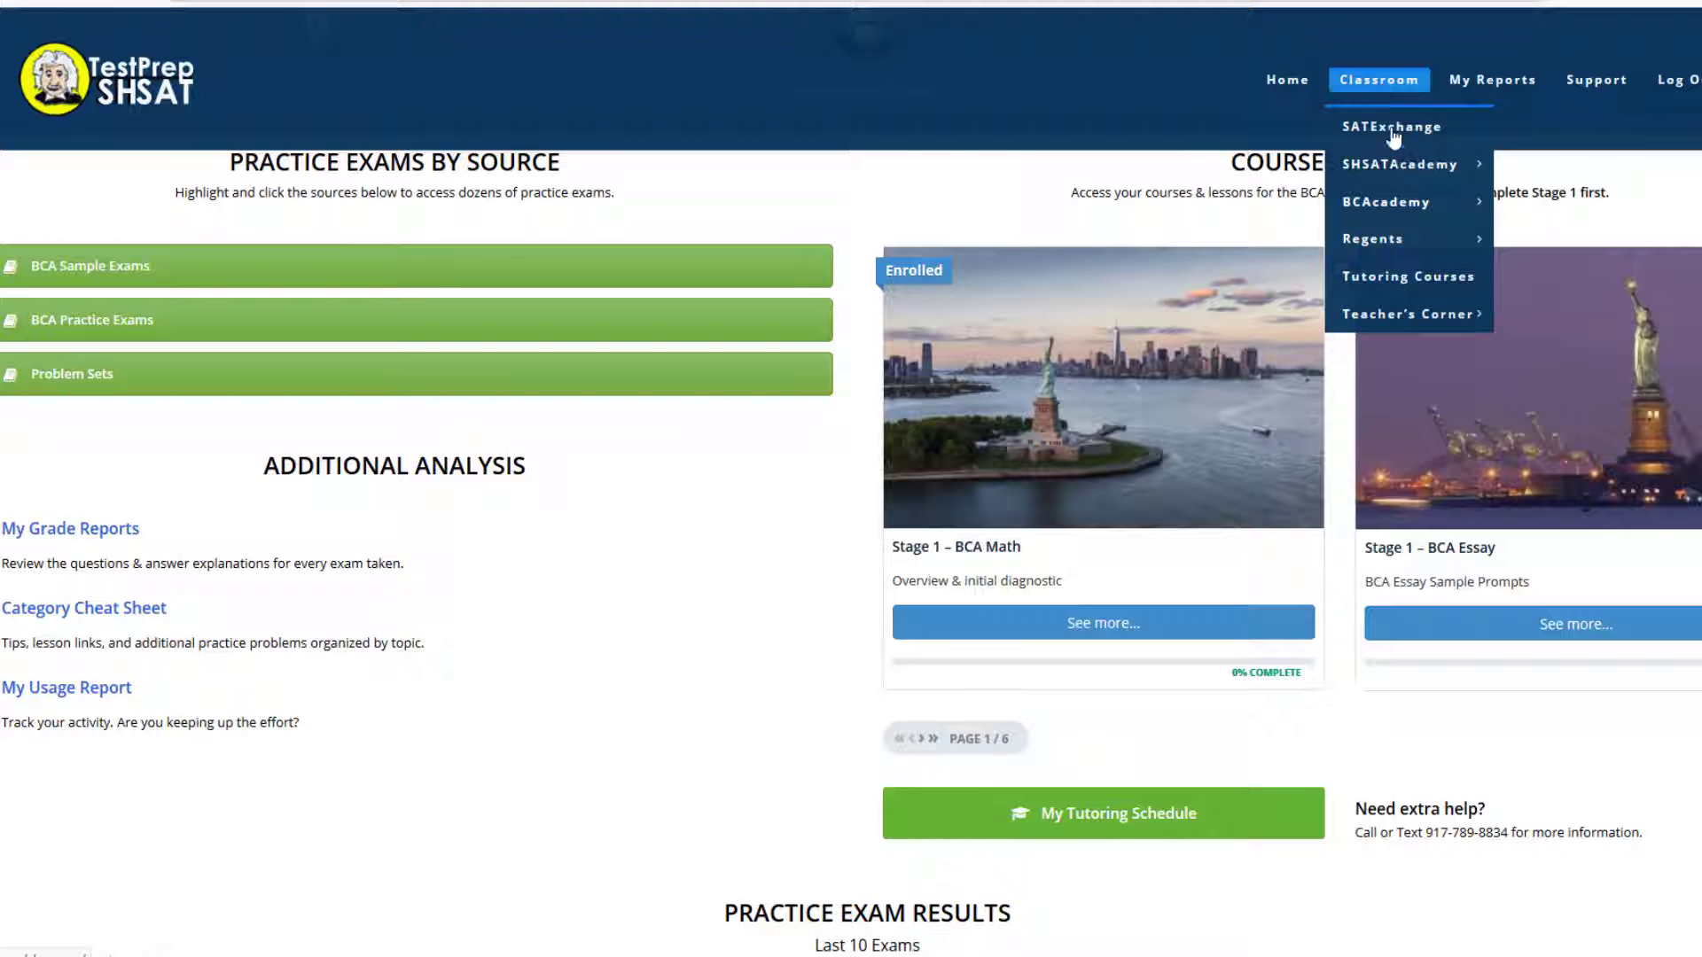
mouse_move(1423, 326)
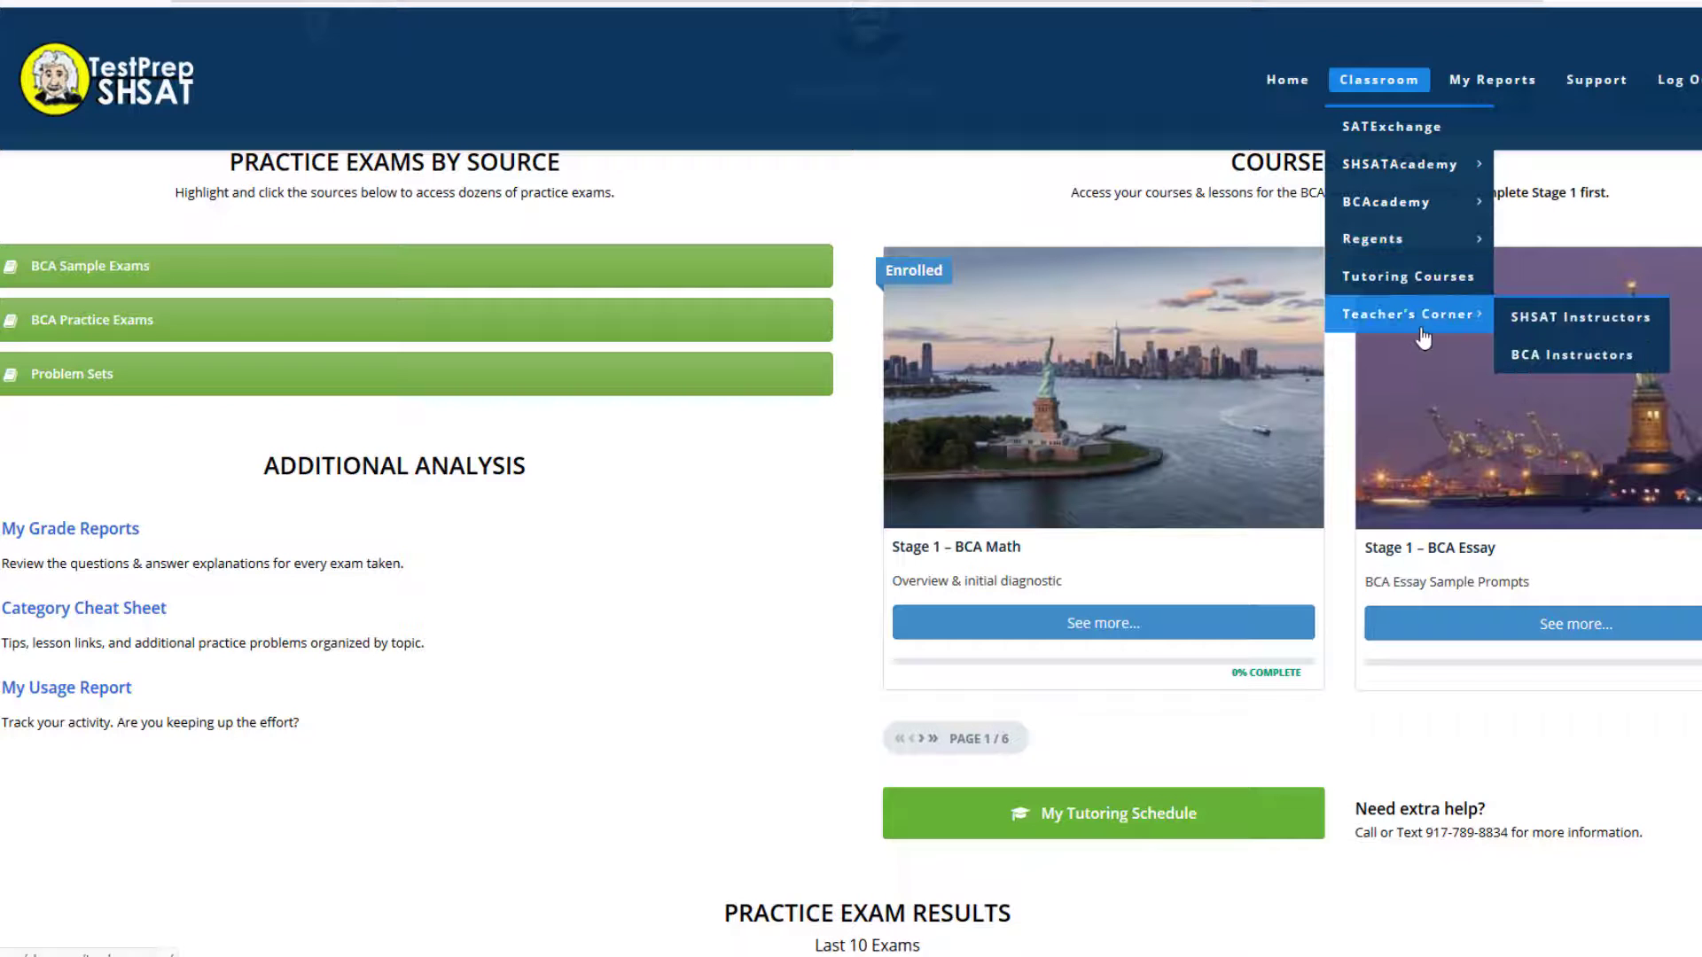
left_click(1583, 364)
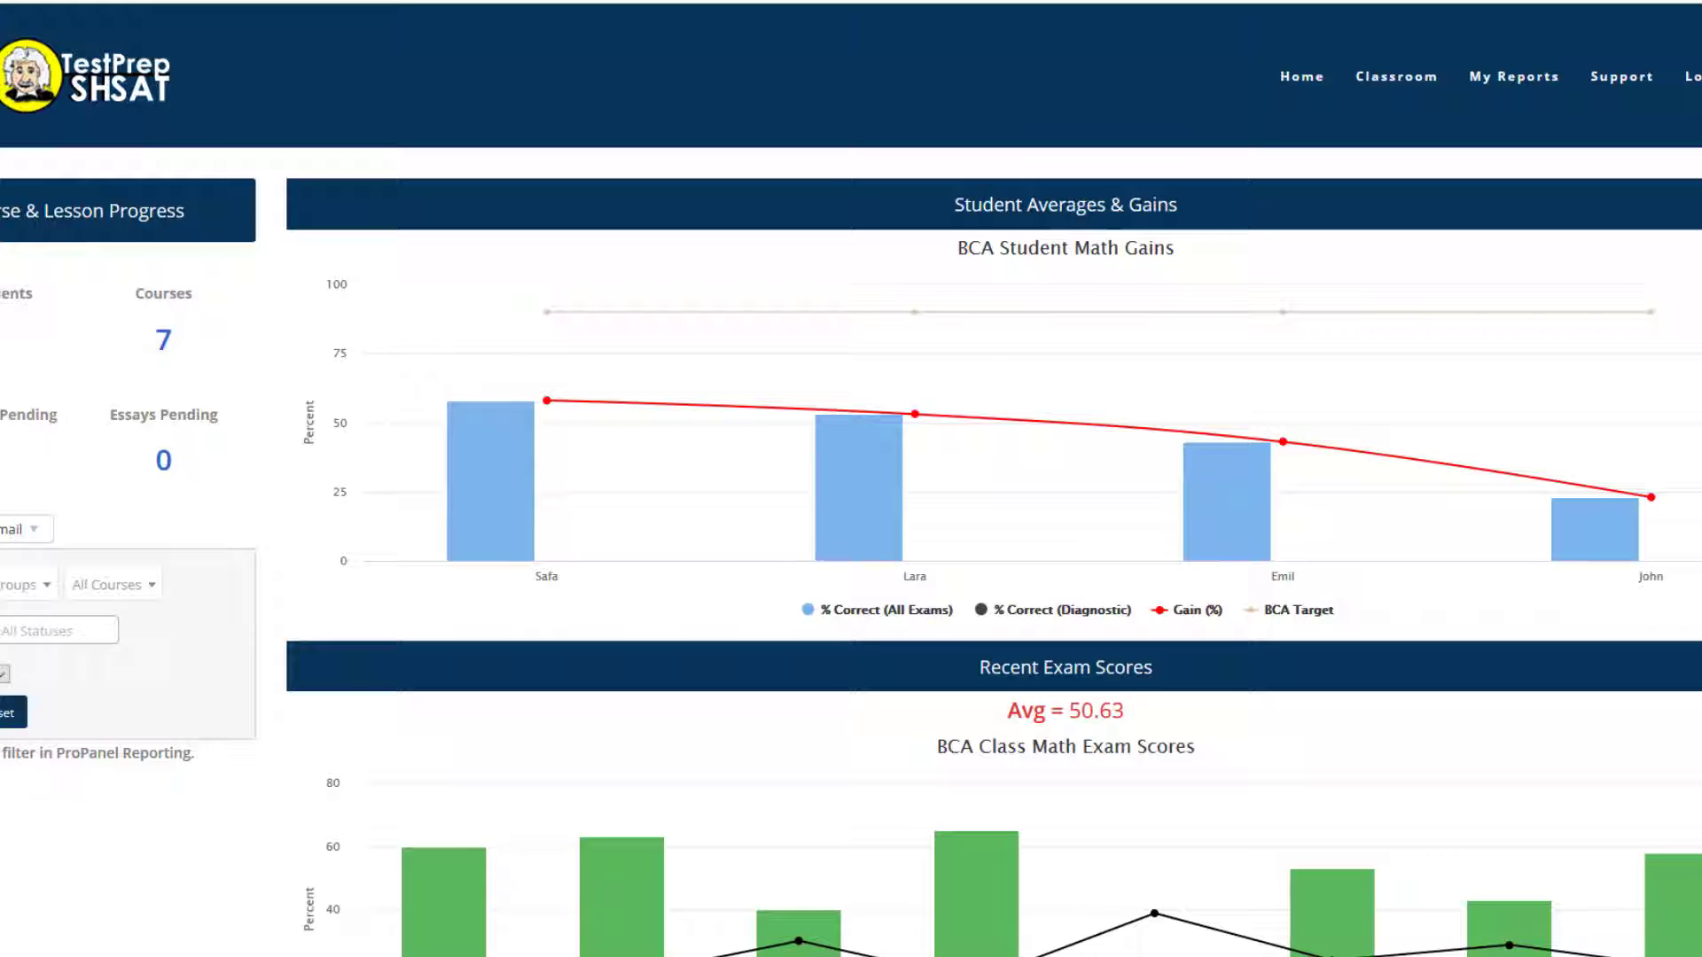
mouse_move(1211, 509)
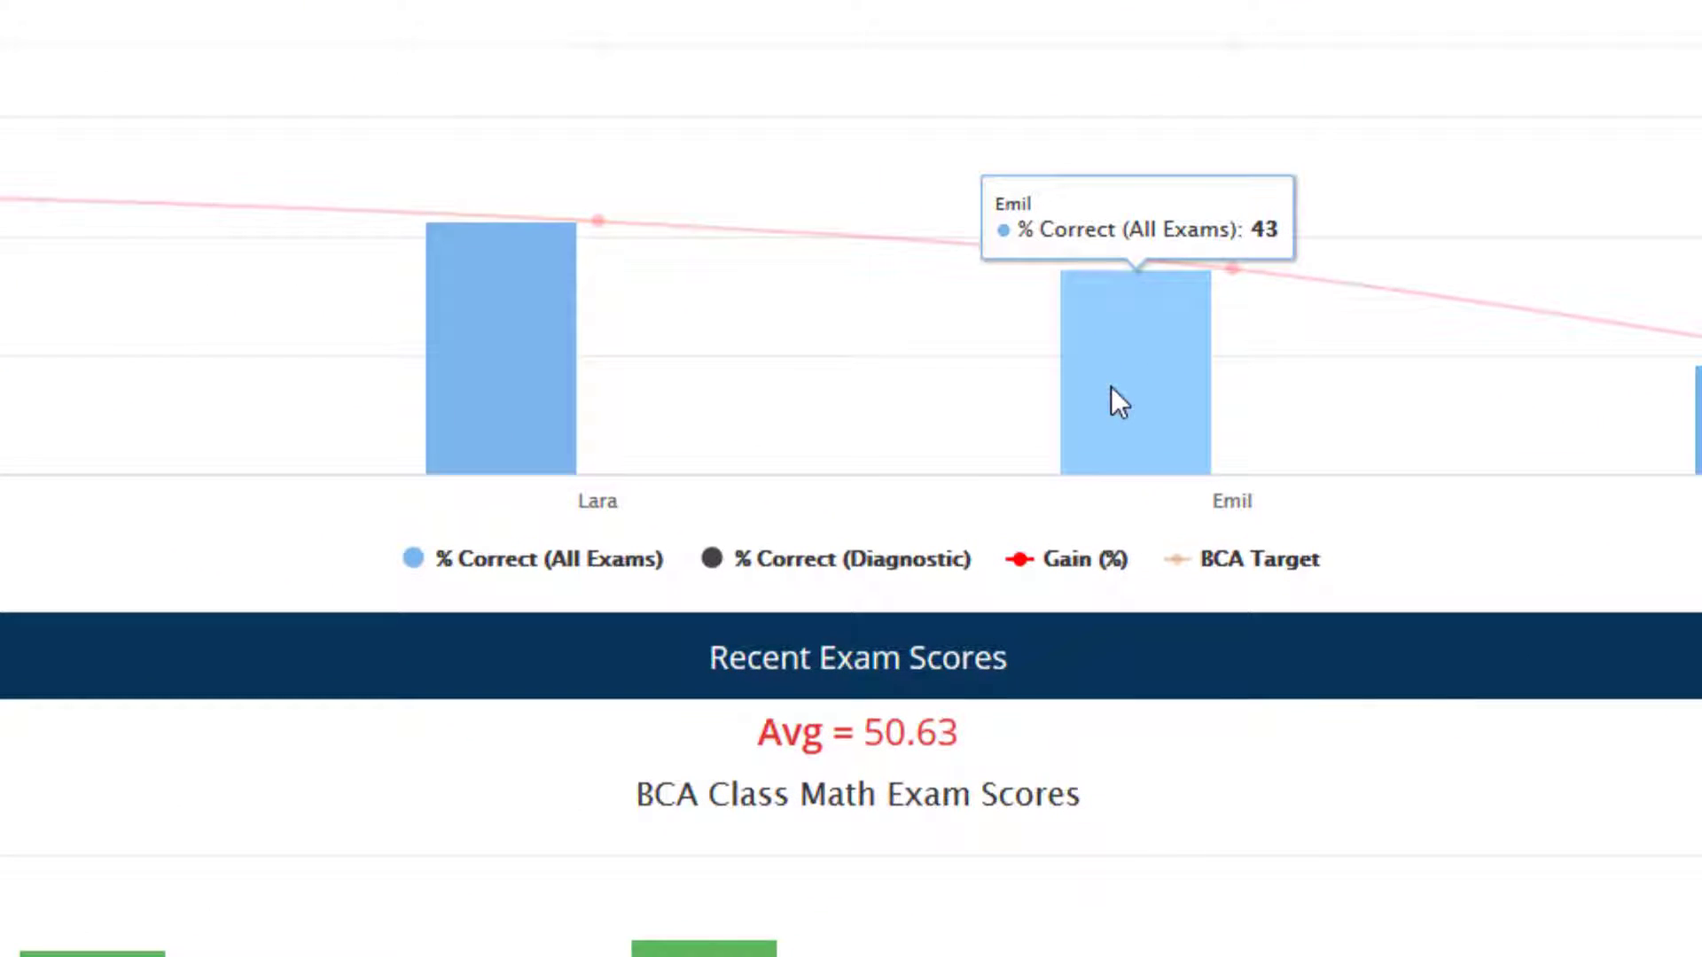
mouse_move(509, 385)
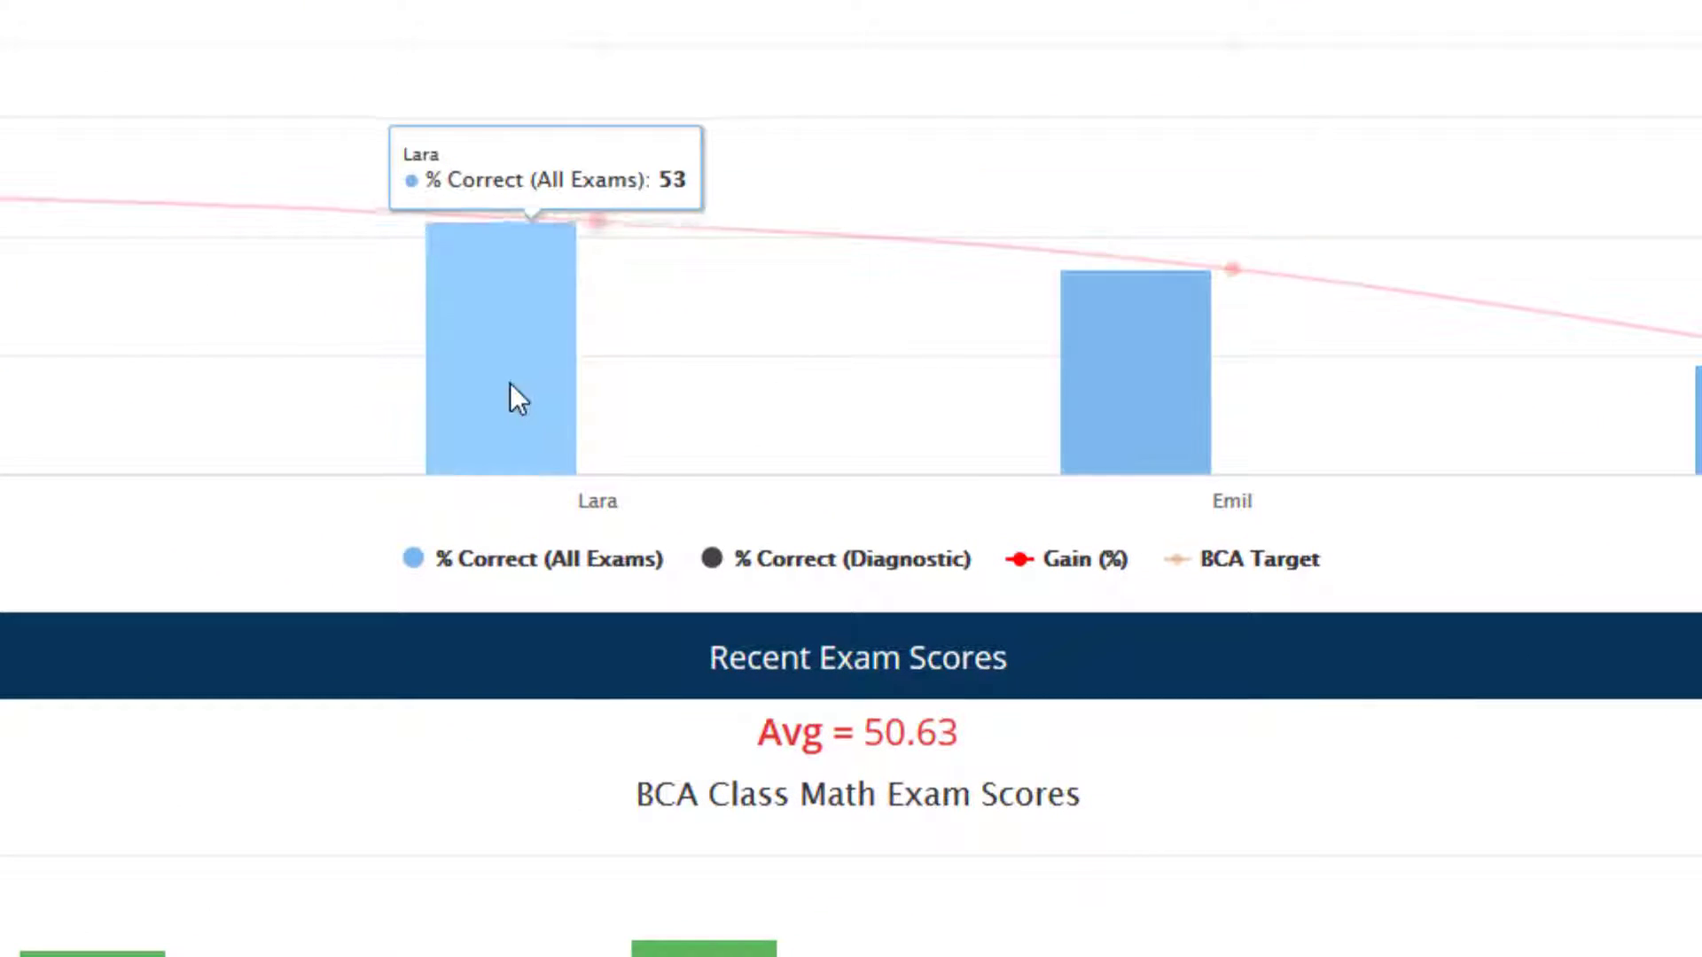
mouse_move(635, 250)
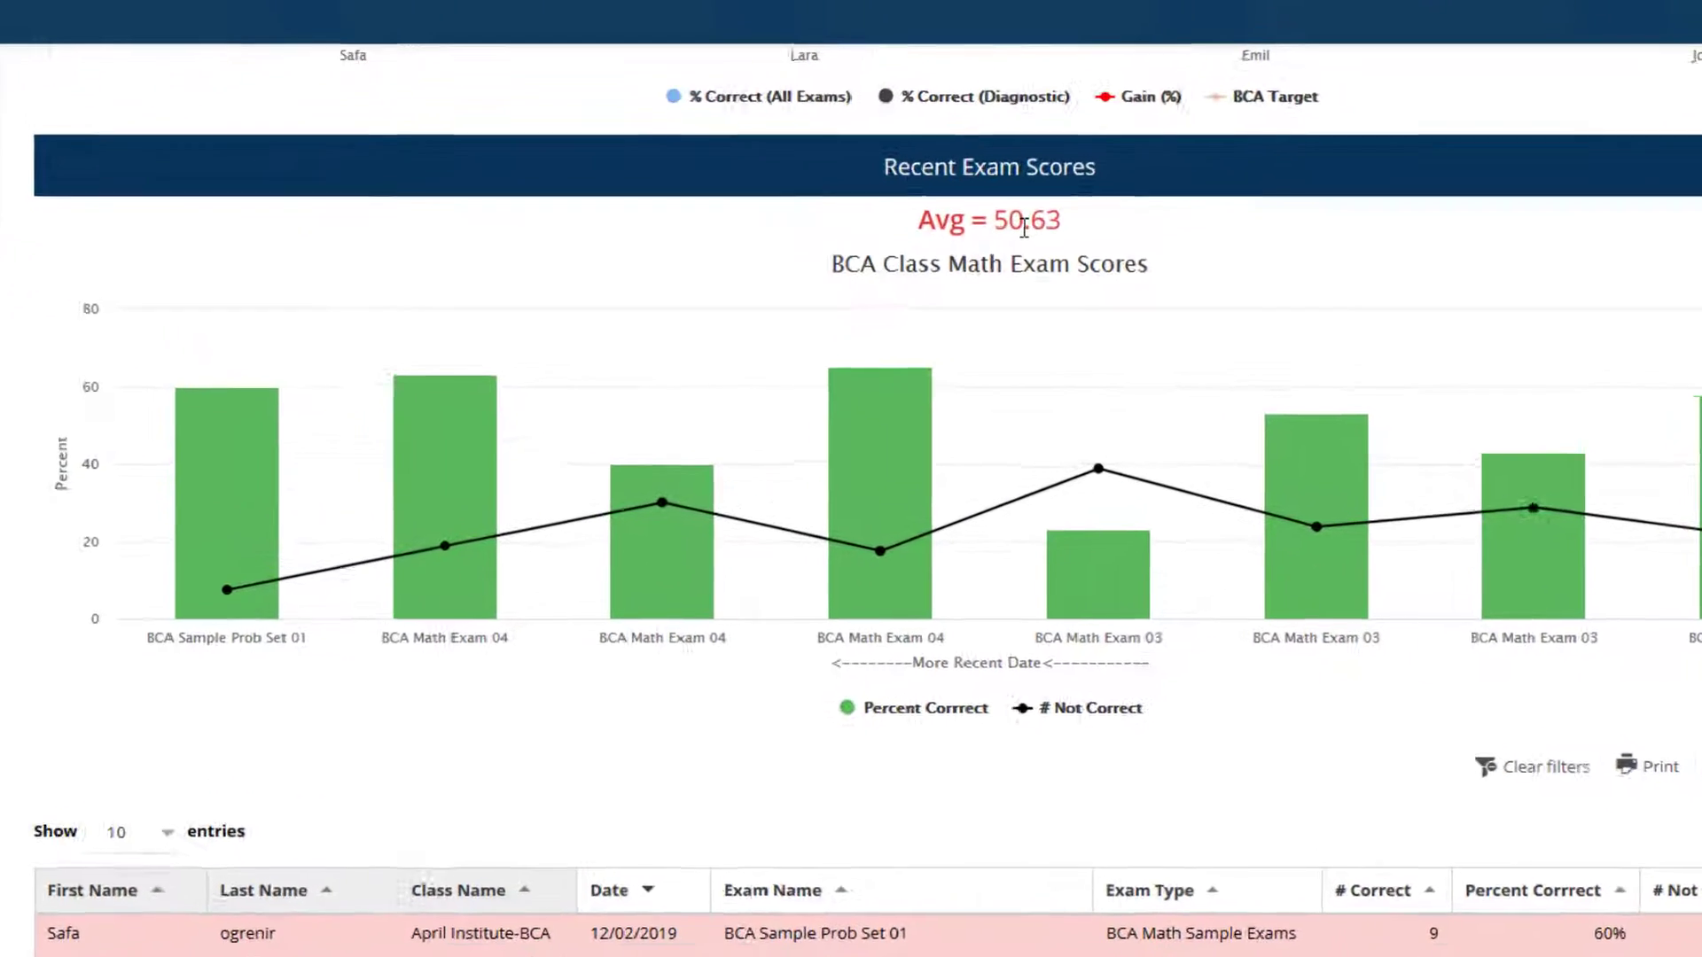
mouse_move(976, 488)
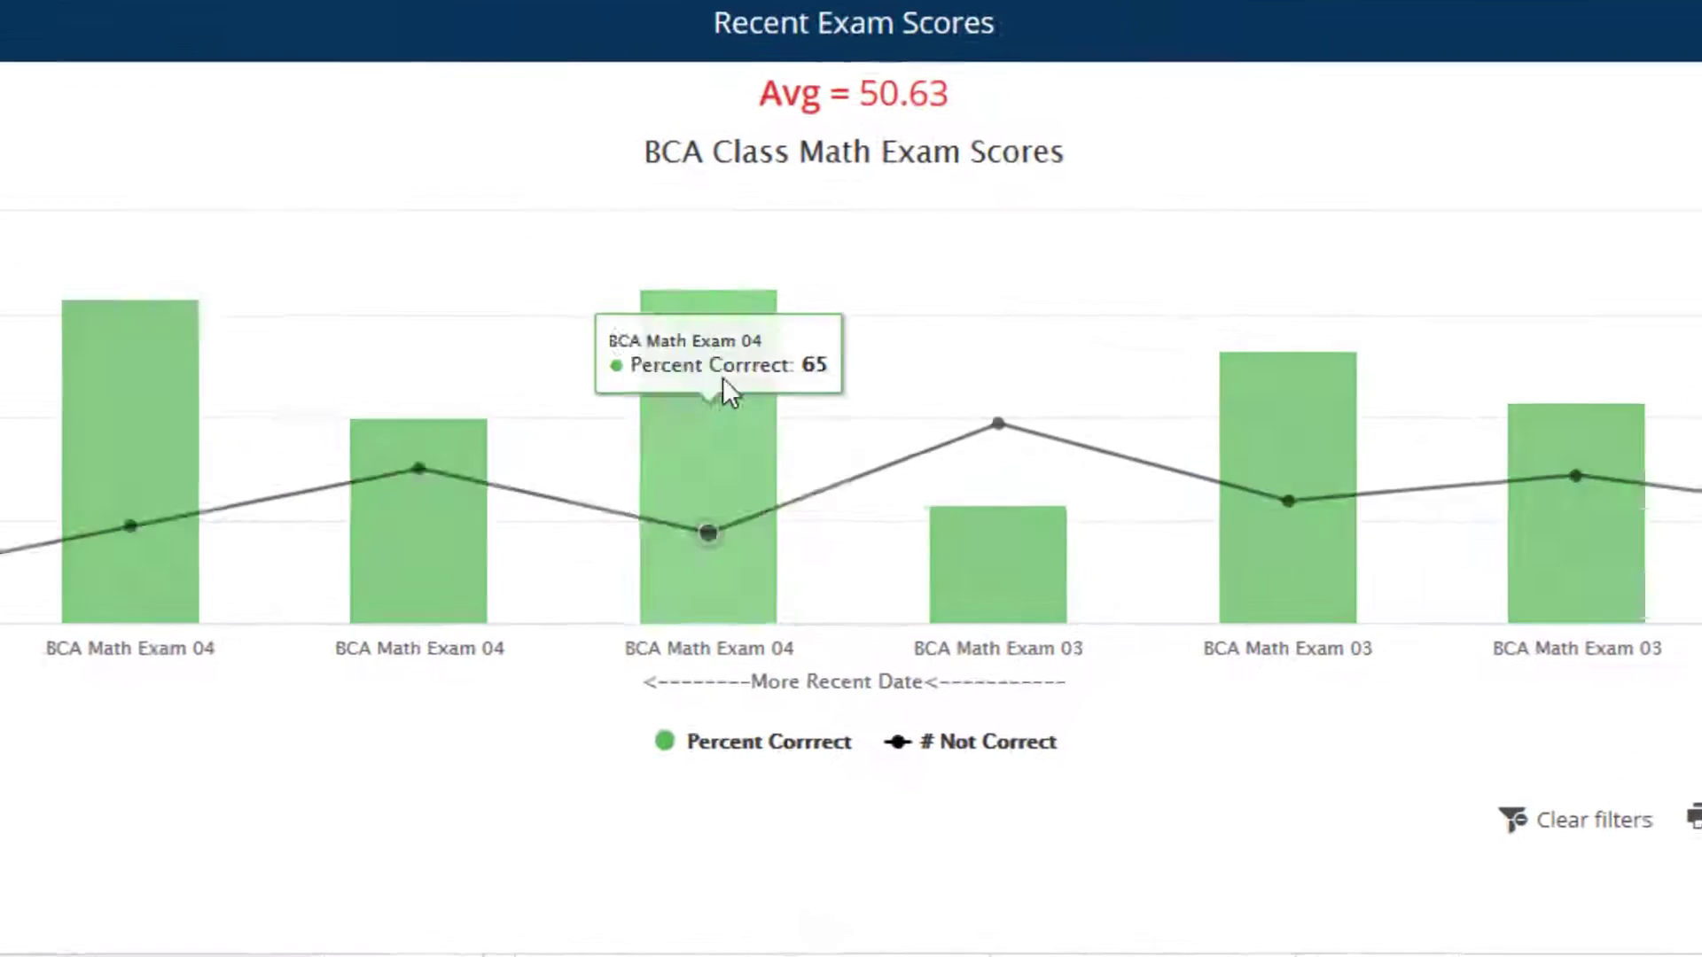
mouse_move(331, 573)
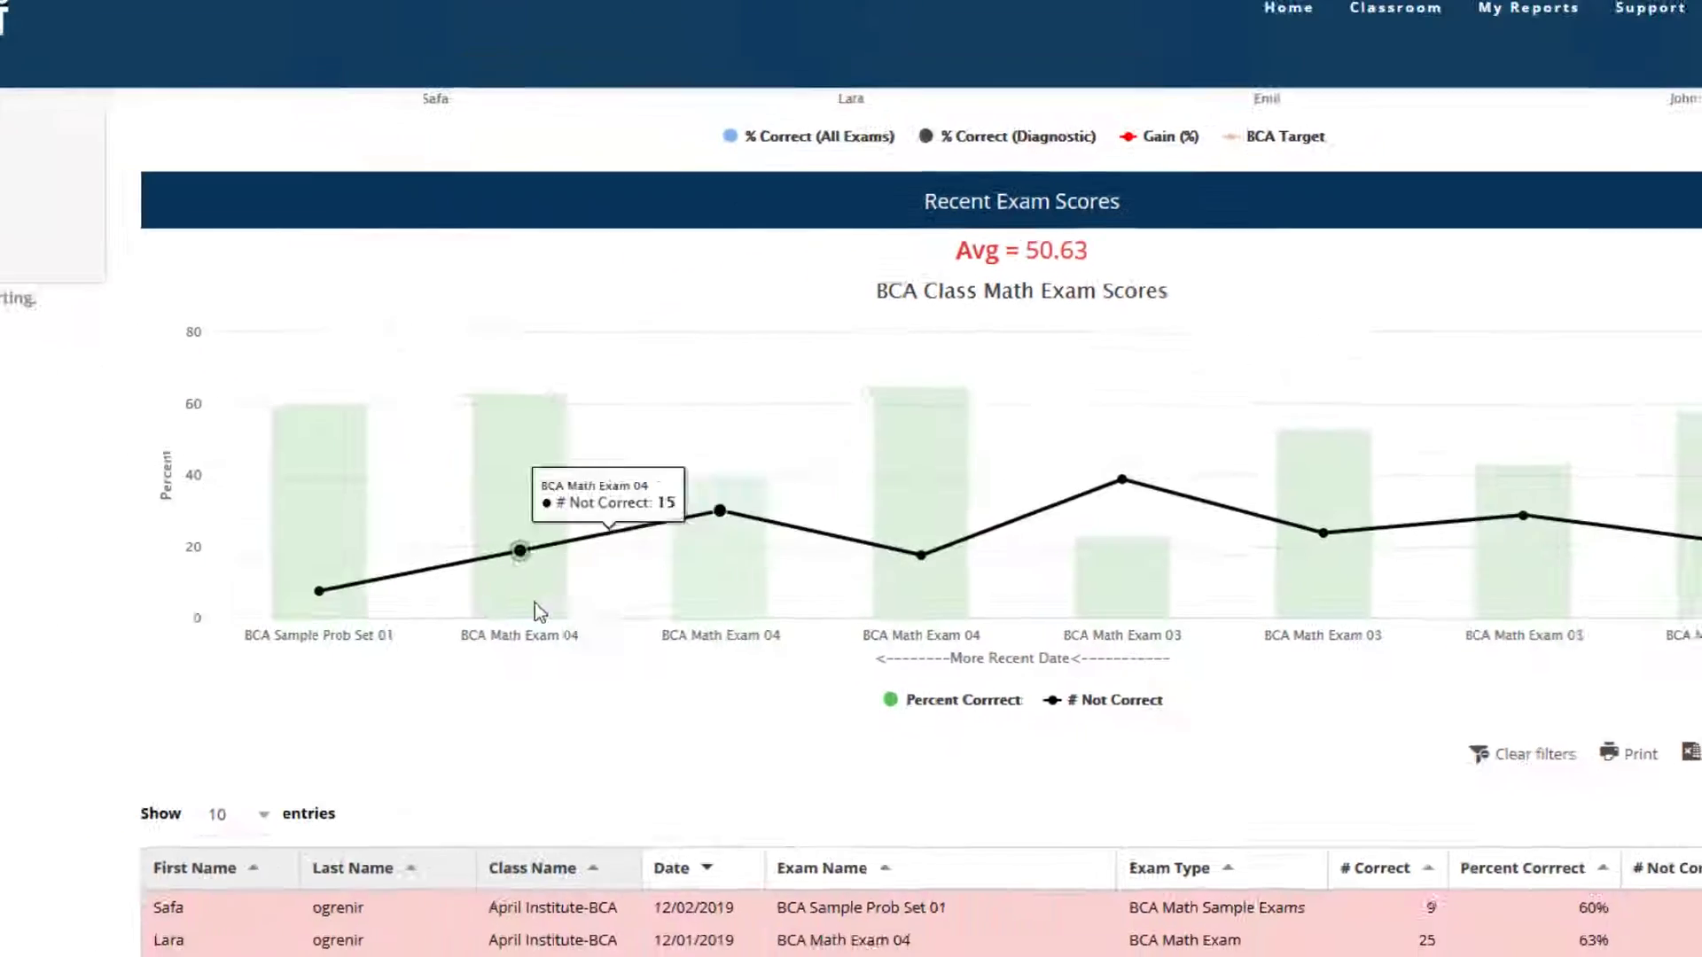
mouse_move(60, 601)
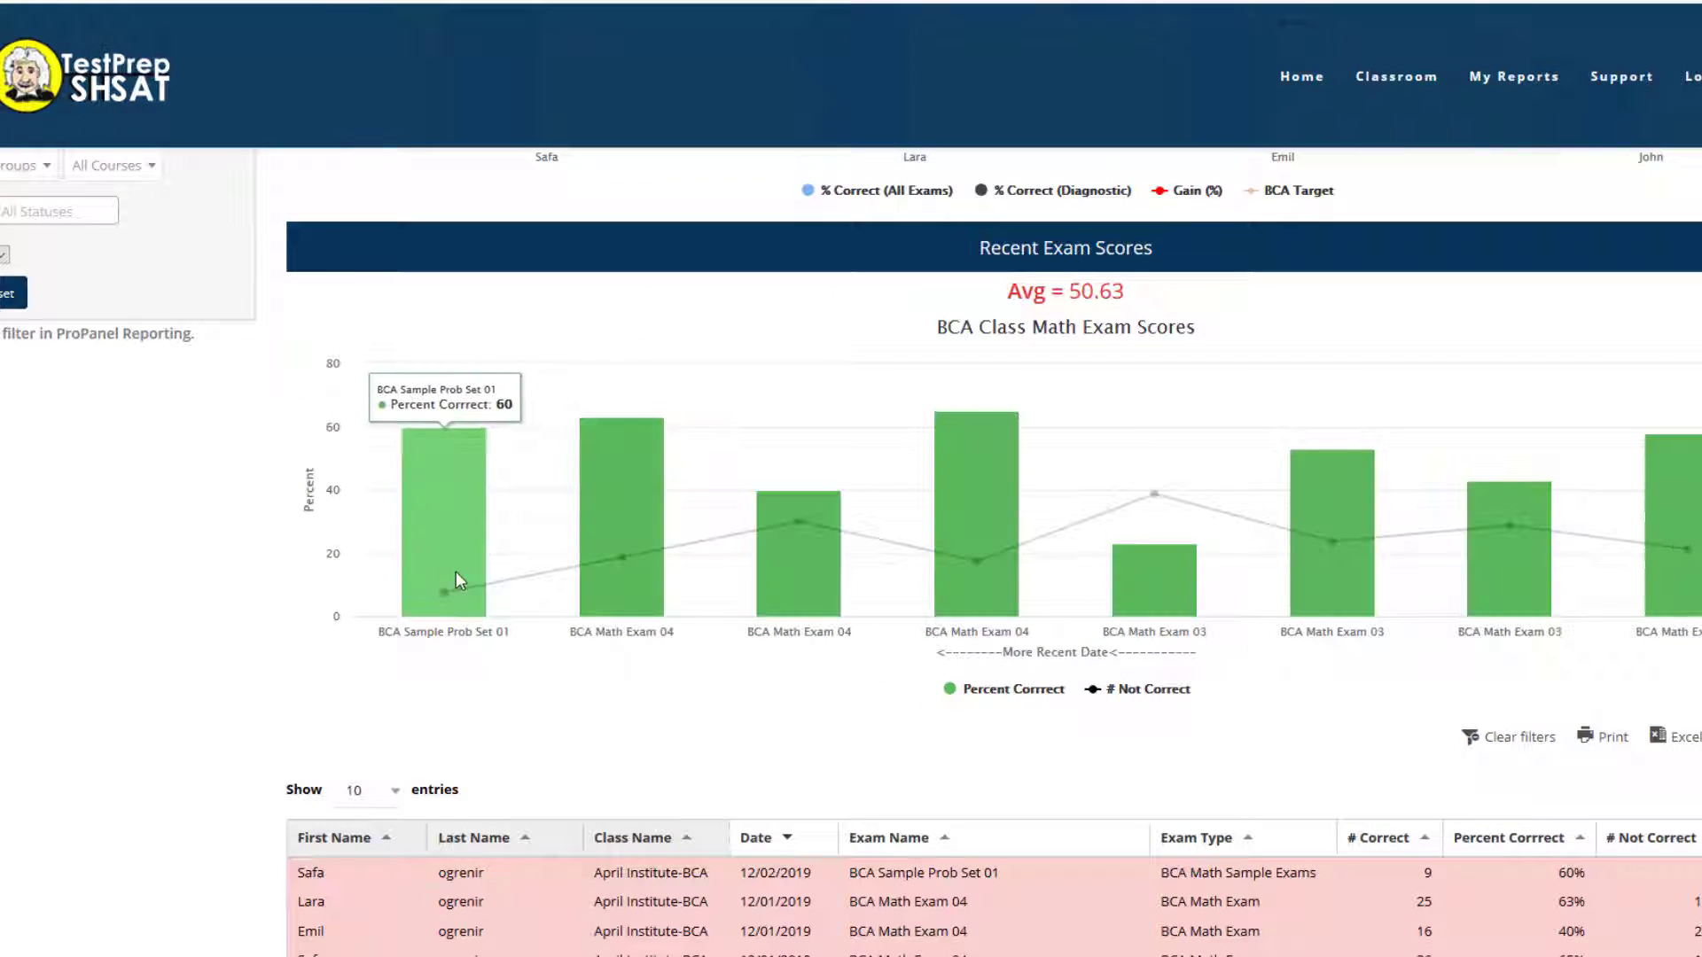
mouse_move(440, 600)
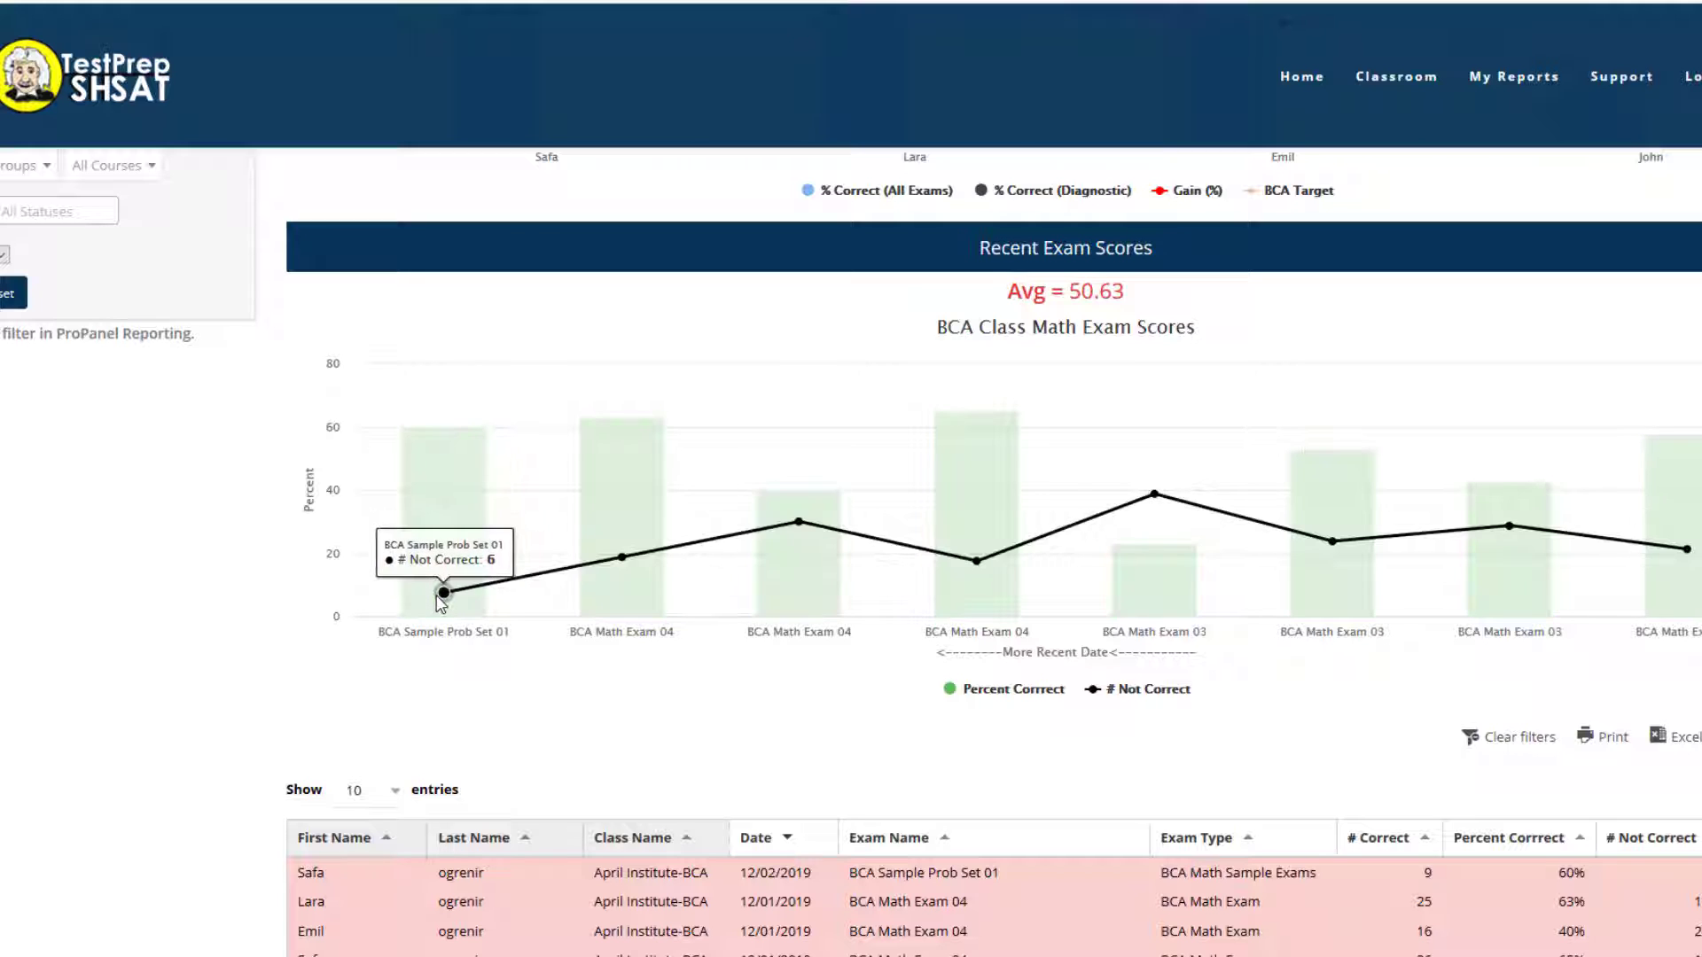
mouse_move(622, 558)
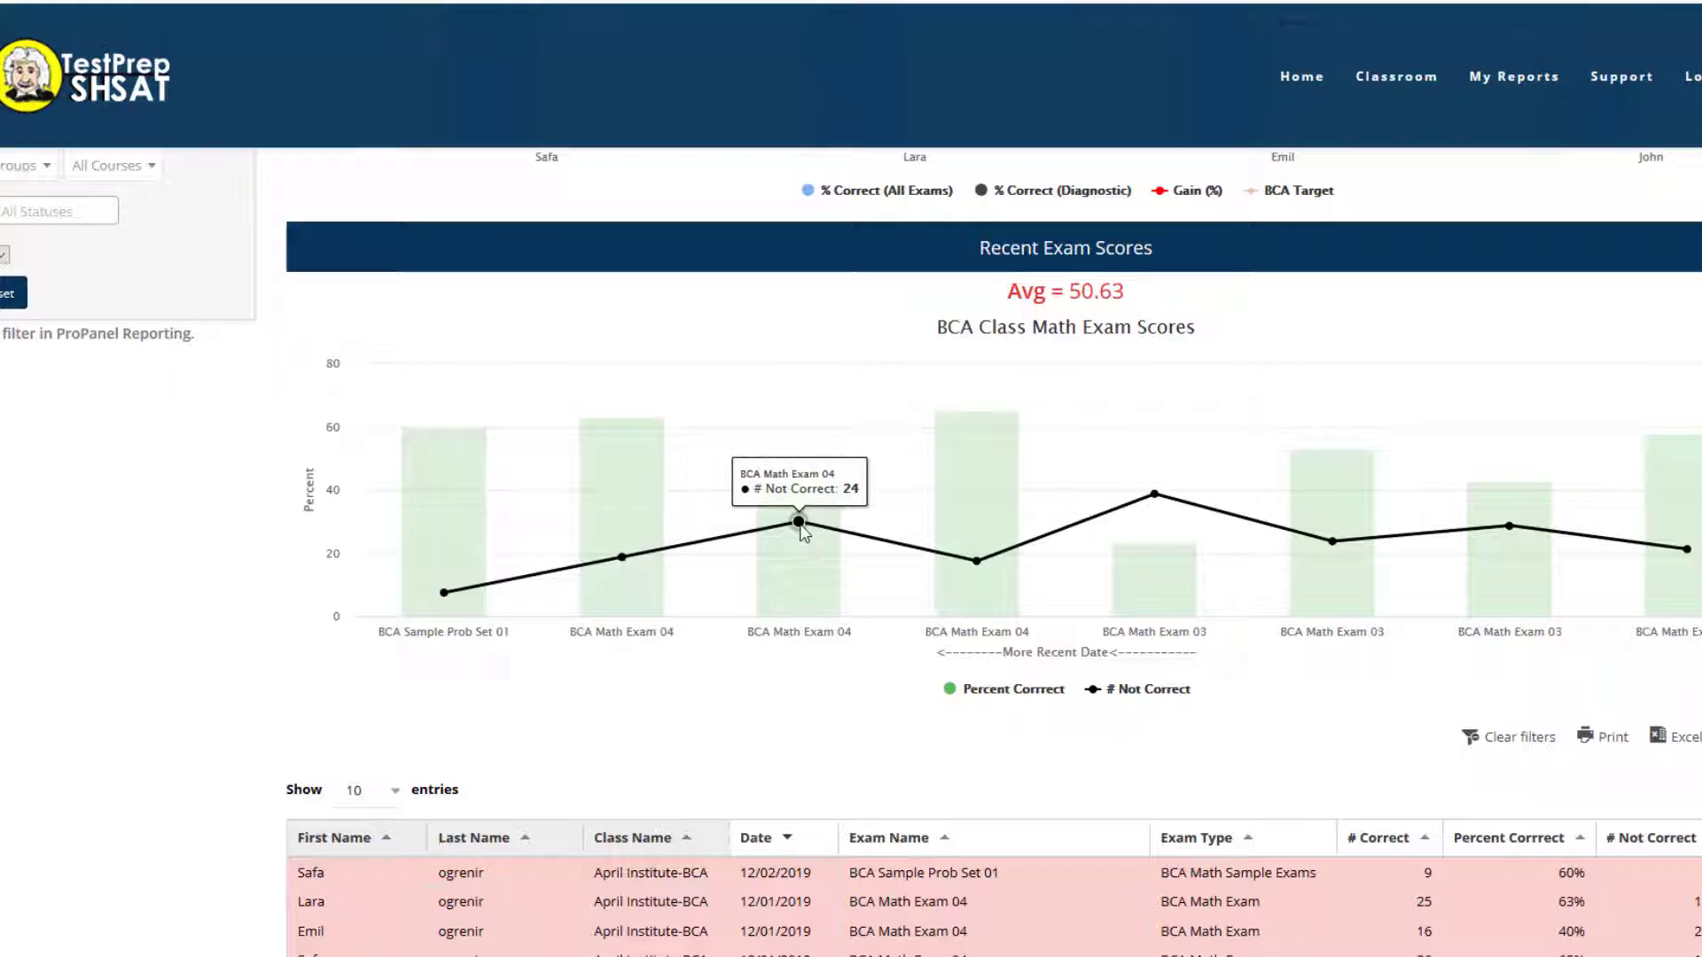
mouse_move(988, 567)
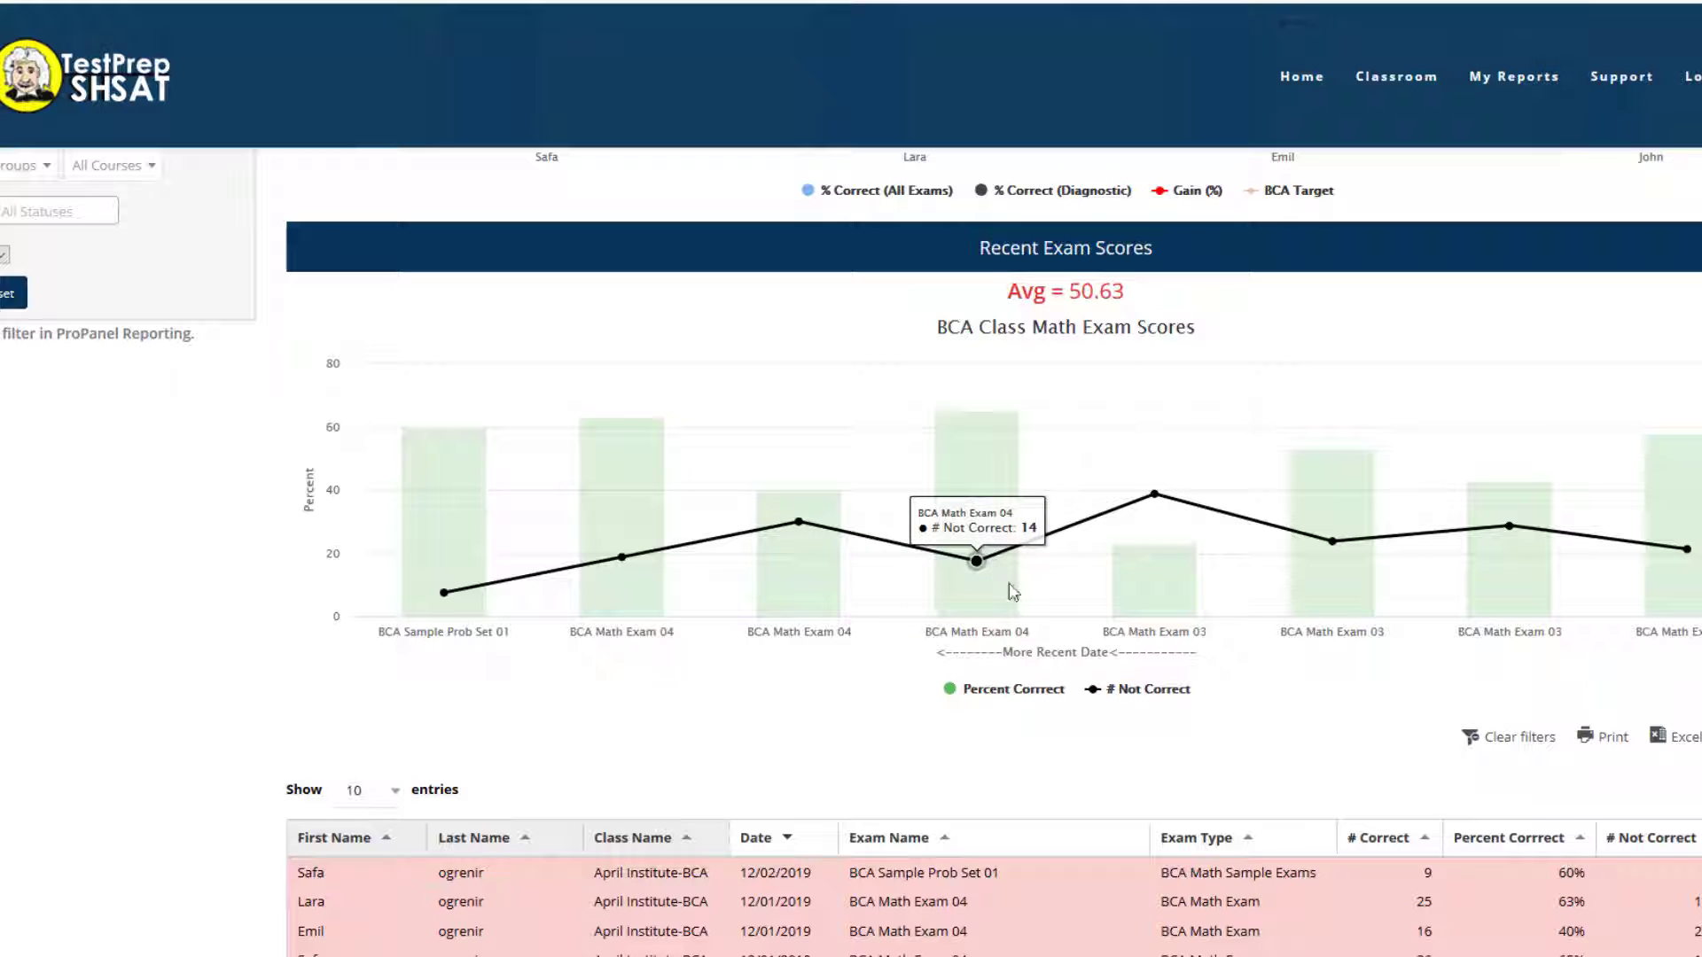
scroll(1017, 598, "down", 3)
- Filter the recent exam scores table by First Name to one student, leaving 2 of 8 entries
scroll(1017, 598, "down", 1)
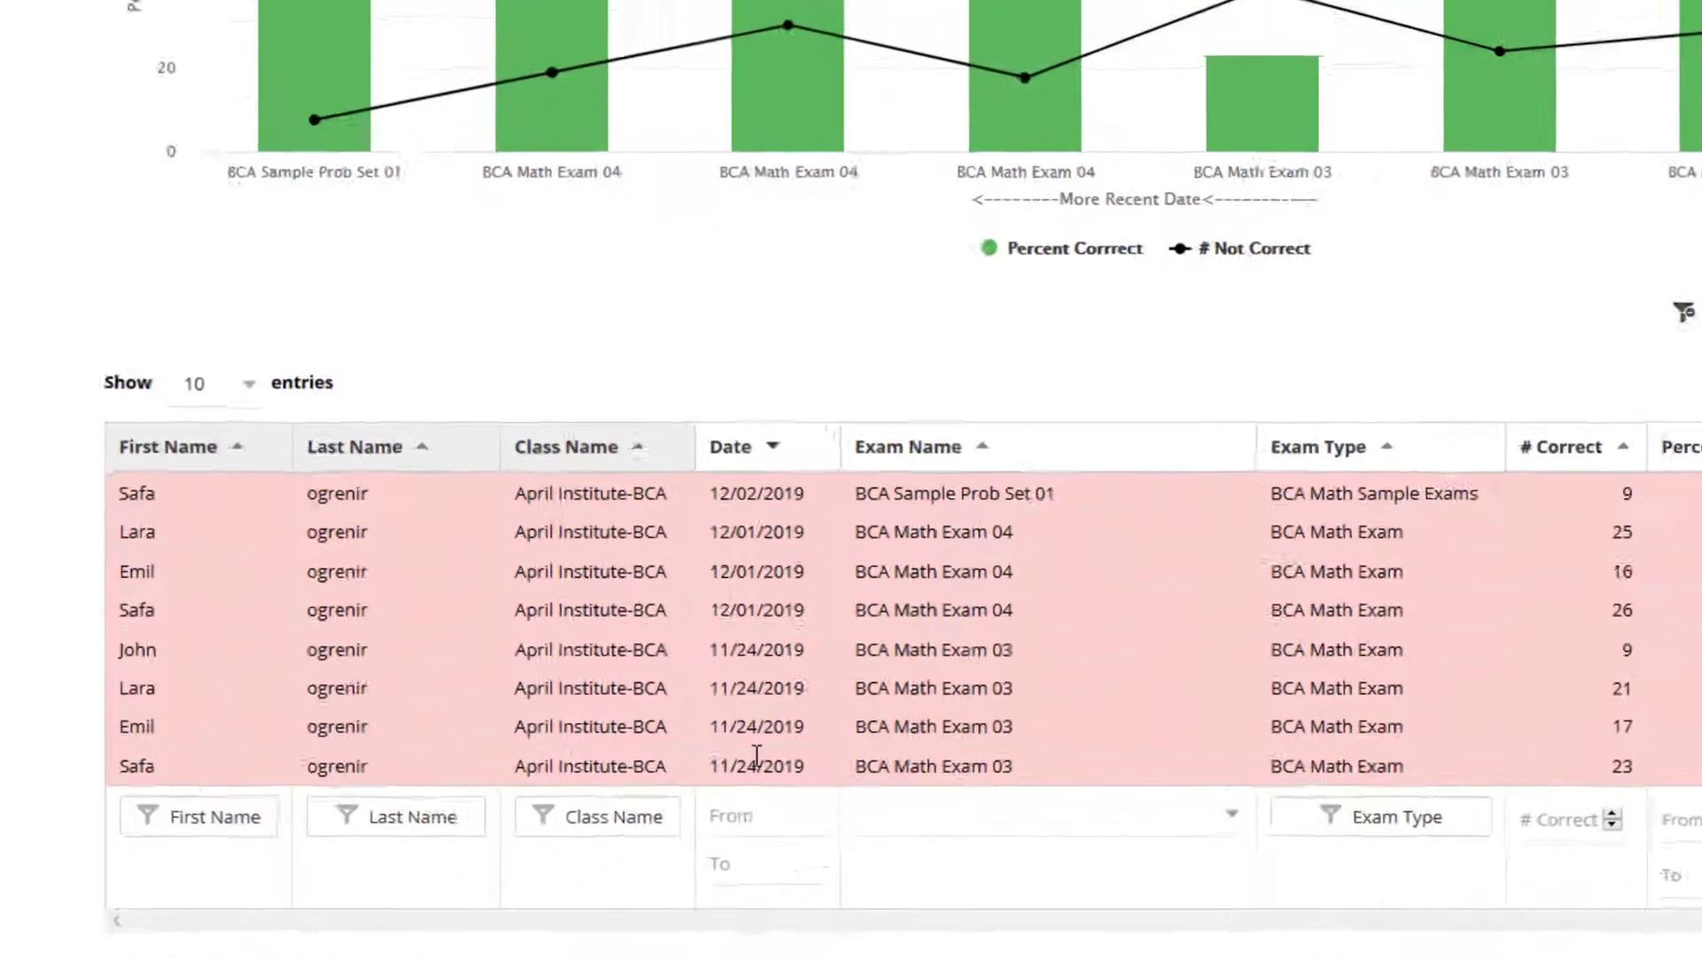
left_click(146, 826)
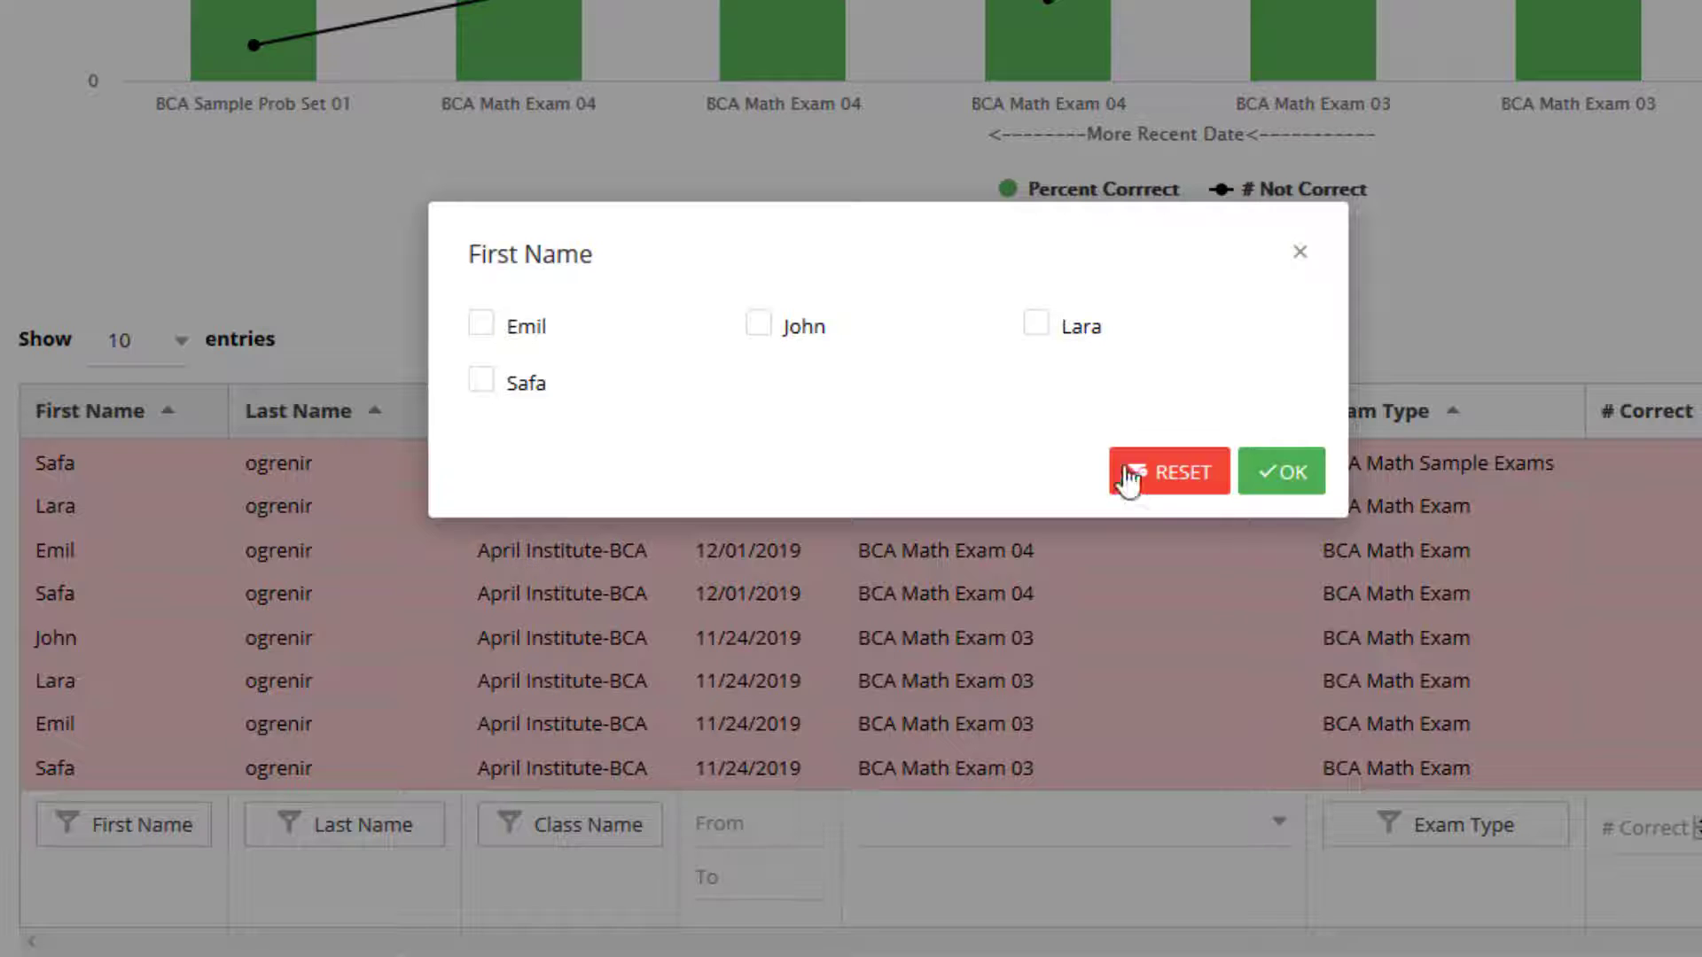
left_click(482, 324)
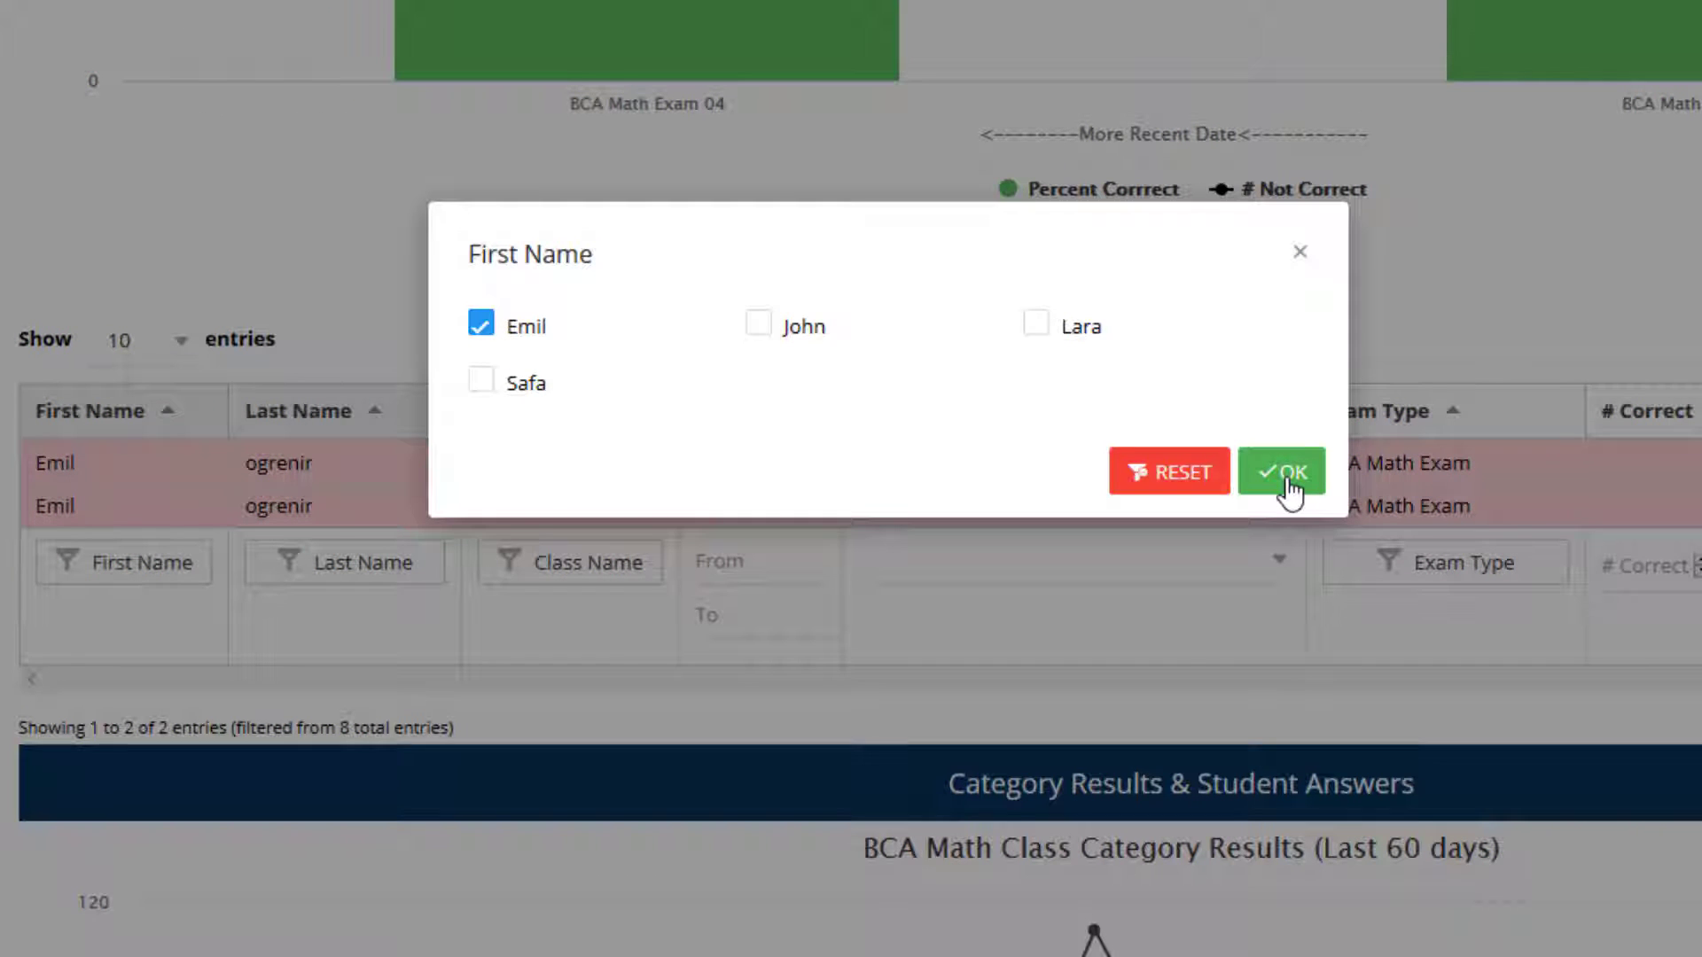
left_click(1287, 481)
scroll(1321, 510, "up", 7)
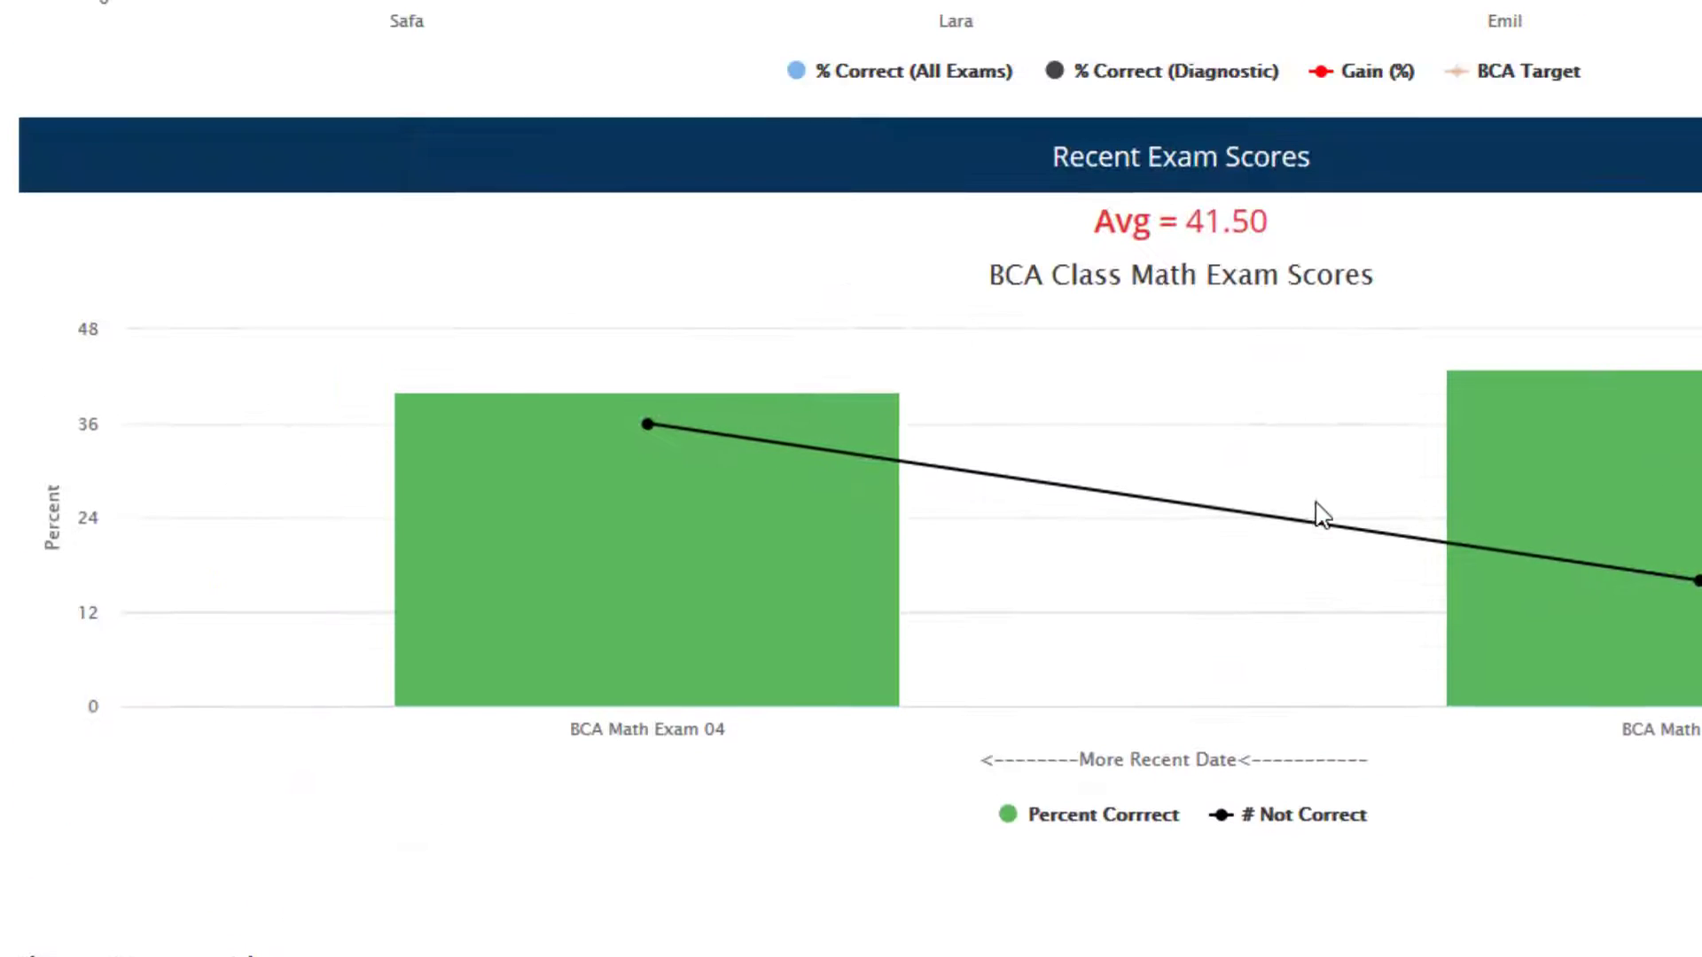
mouse_move(1516, 580)
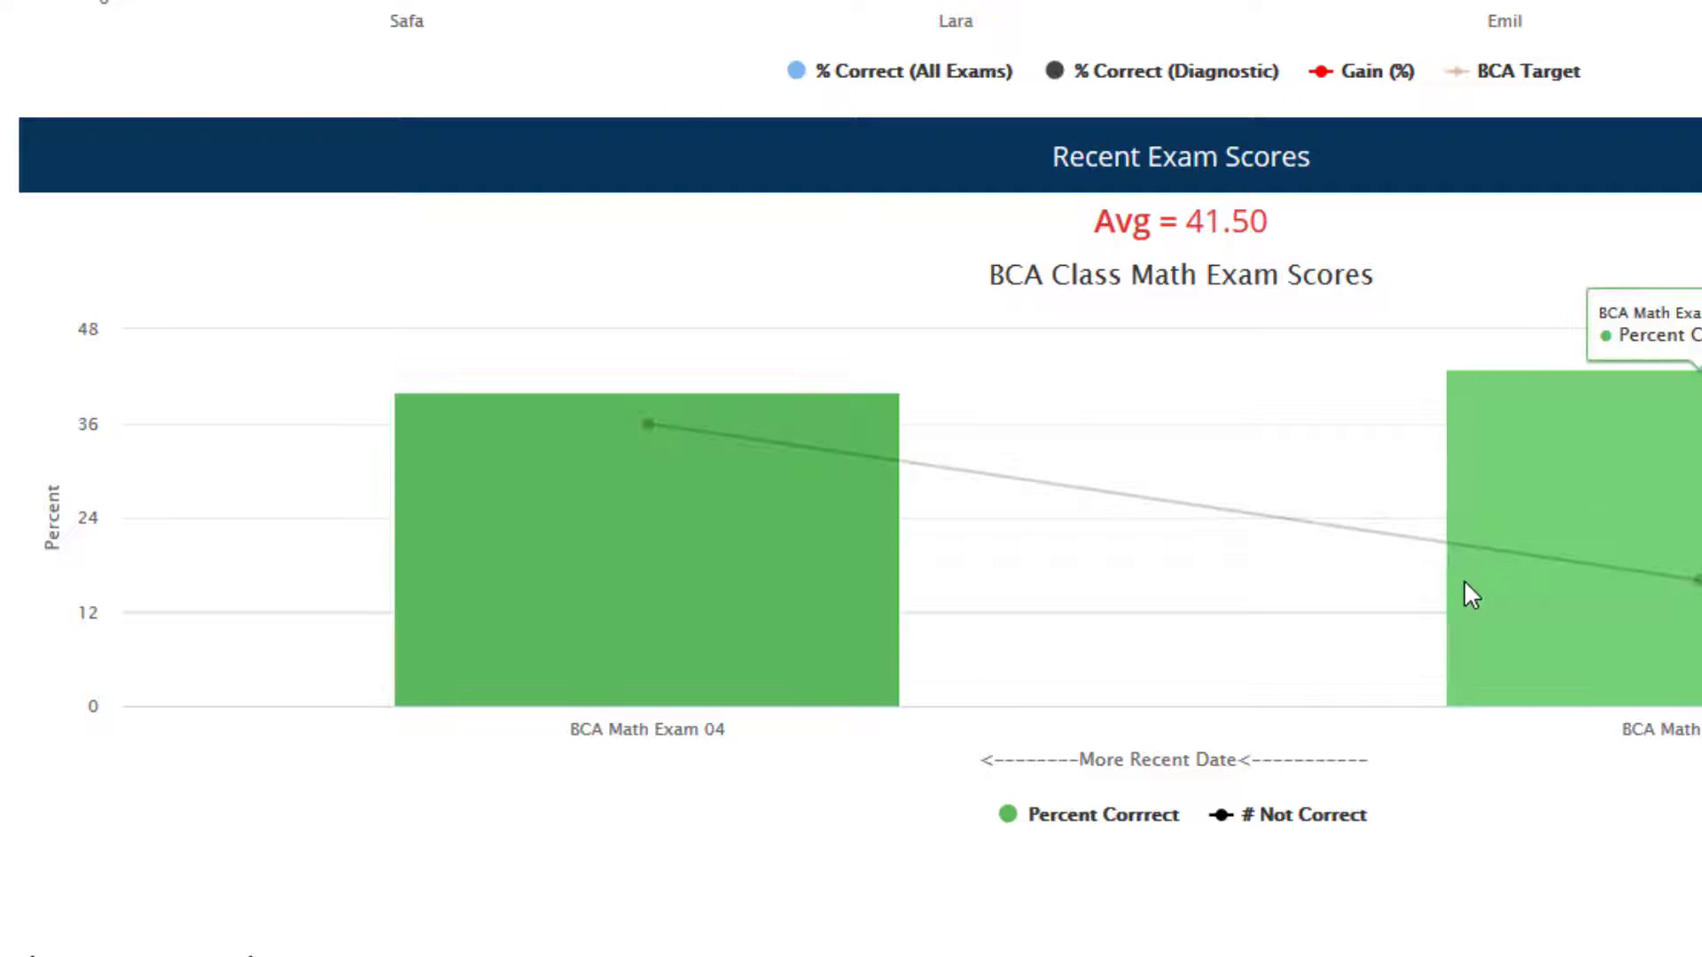
mouse_move(828, 562)
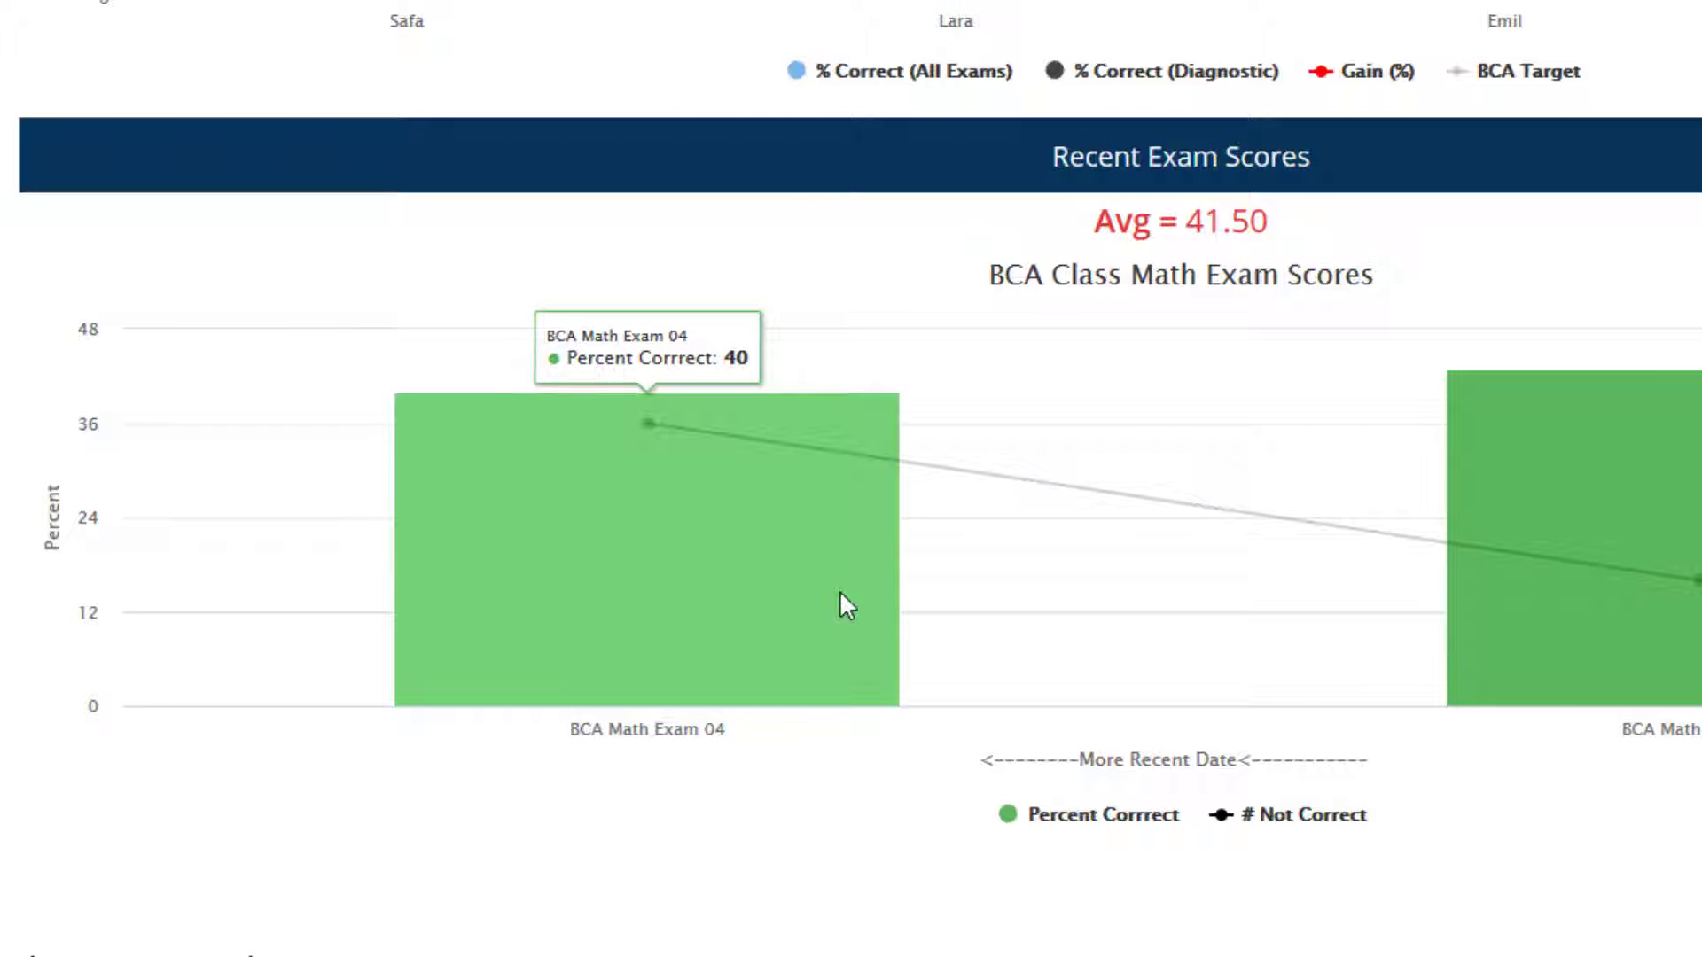
scroll(841, 594, "down", 7)
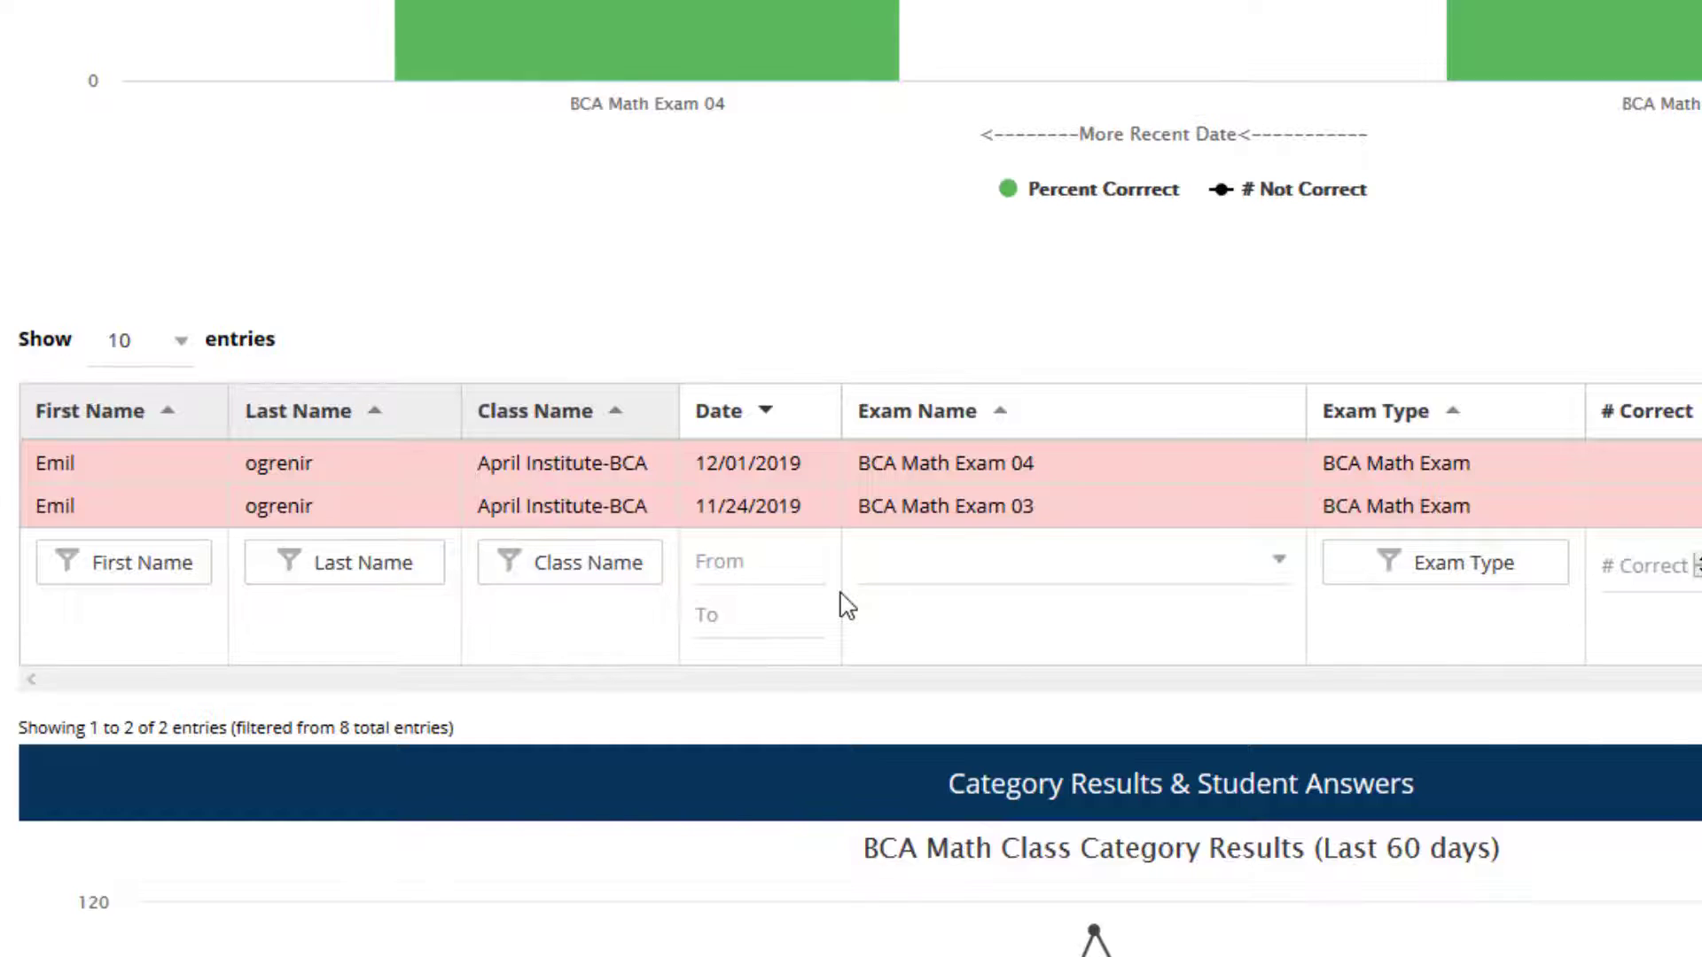
scroll(843, 604, "down", 7)
mouse_move(1108, 543)
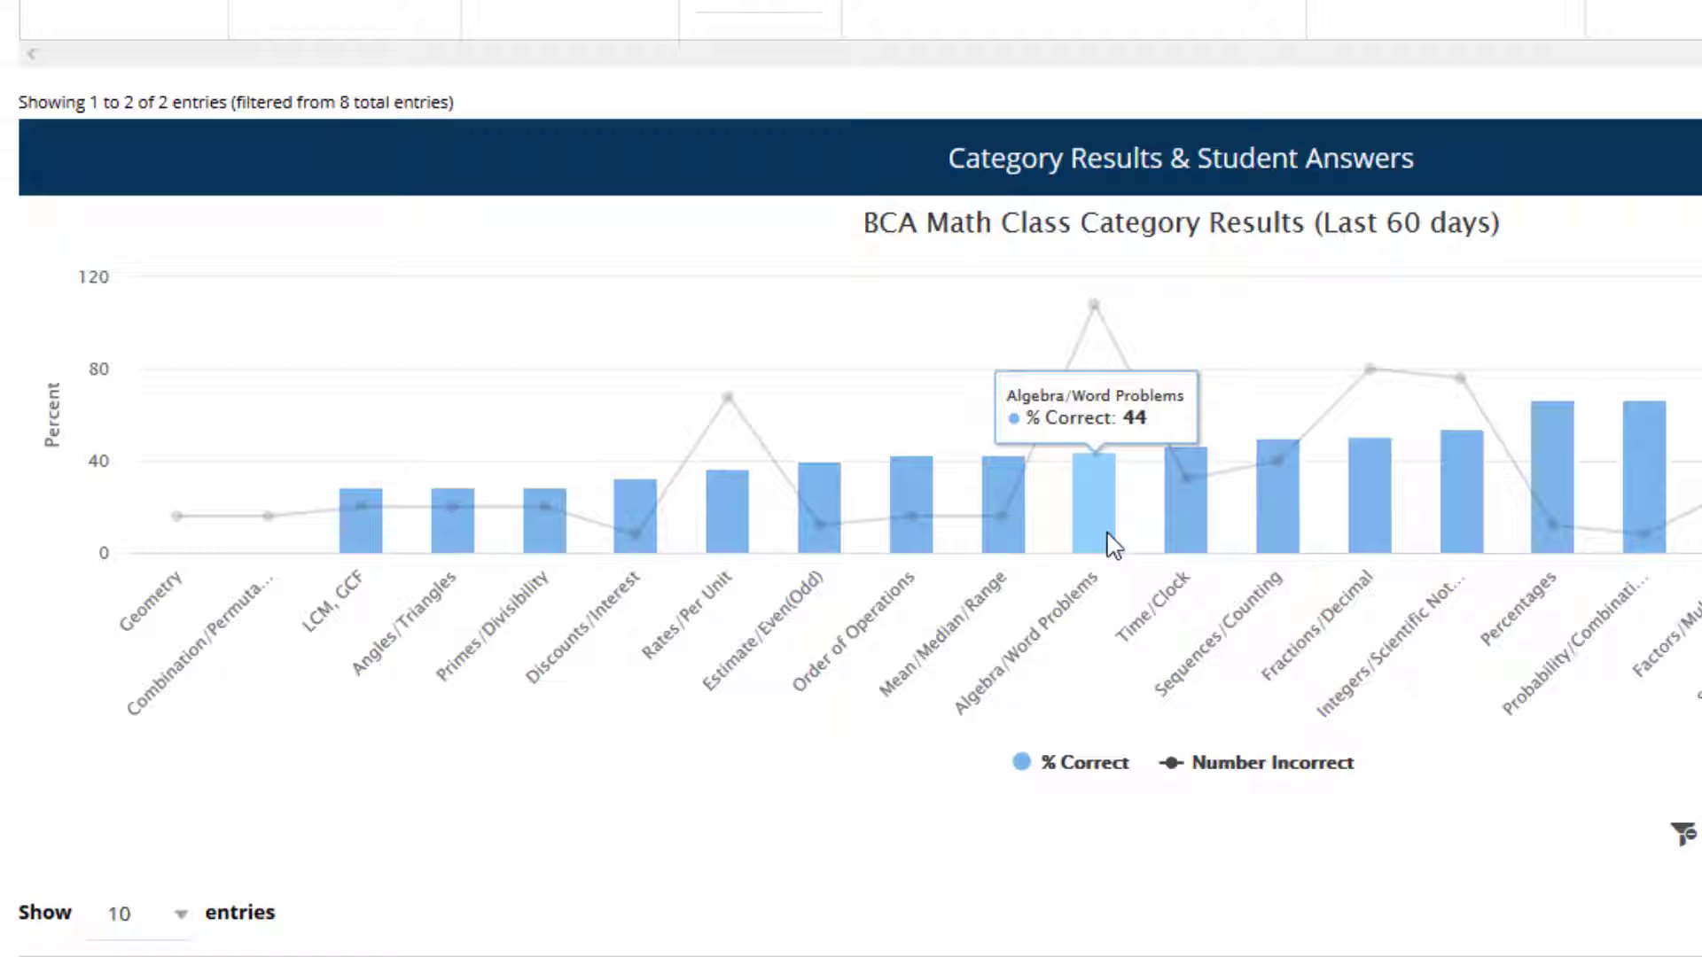
scroll(1114, 545, "down", 2)
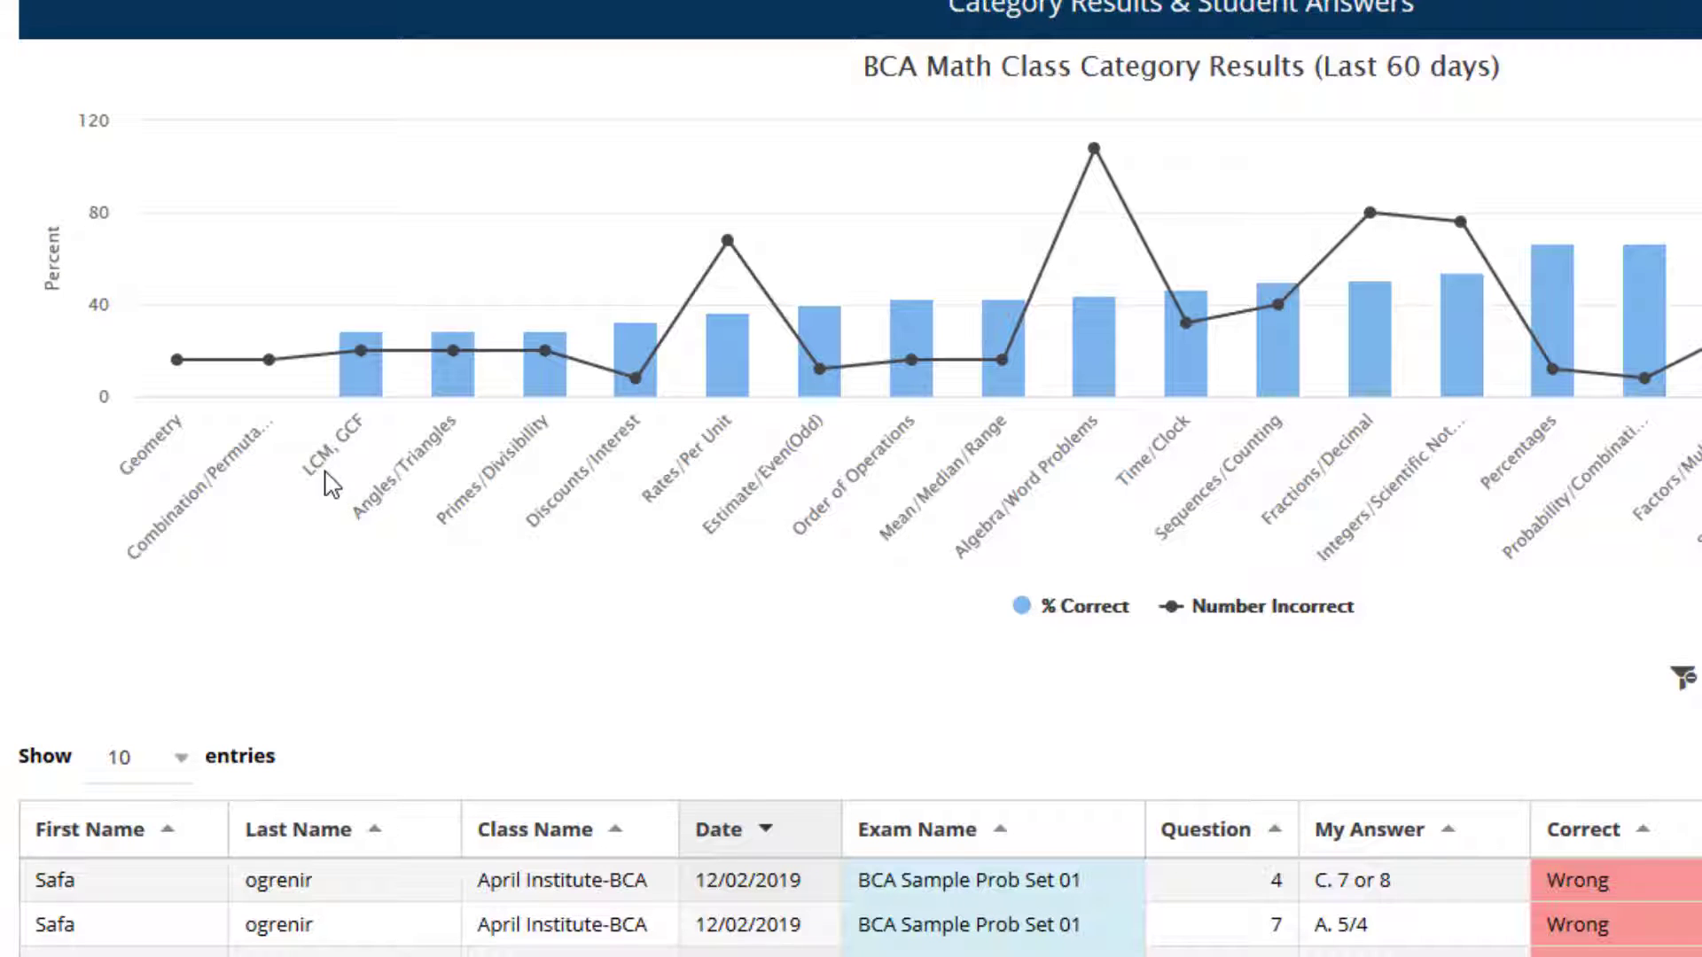
mouse_move(432, 388)
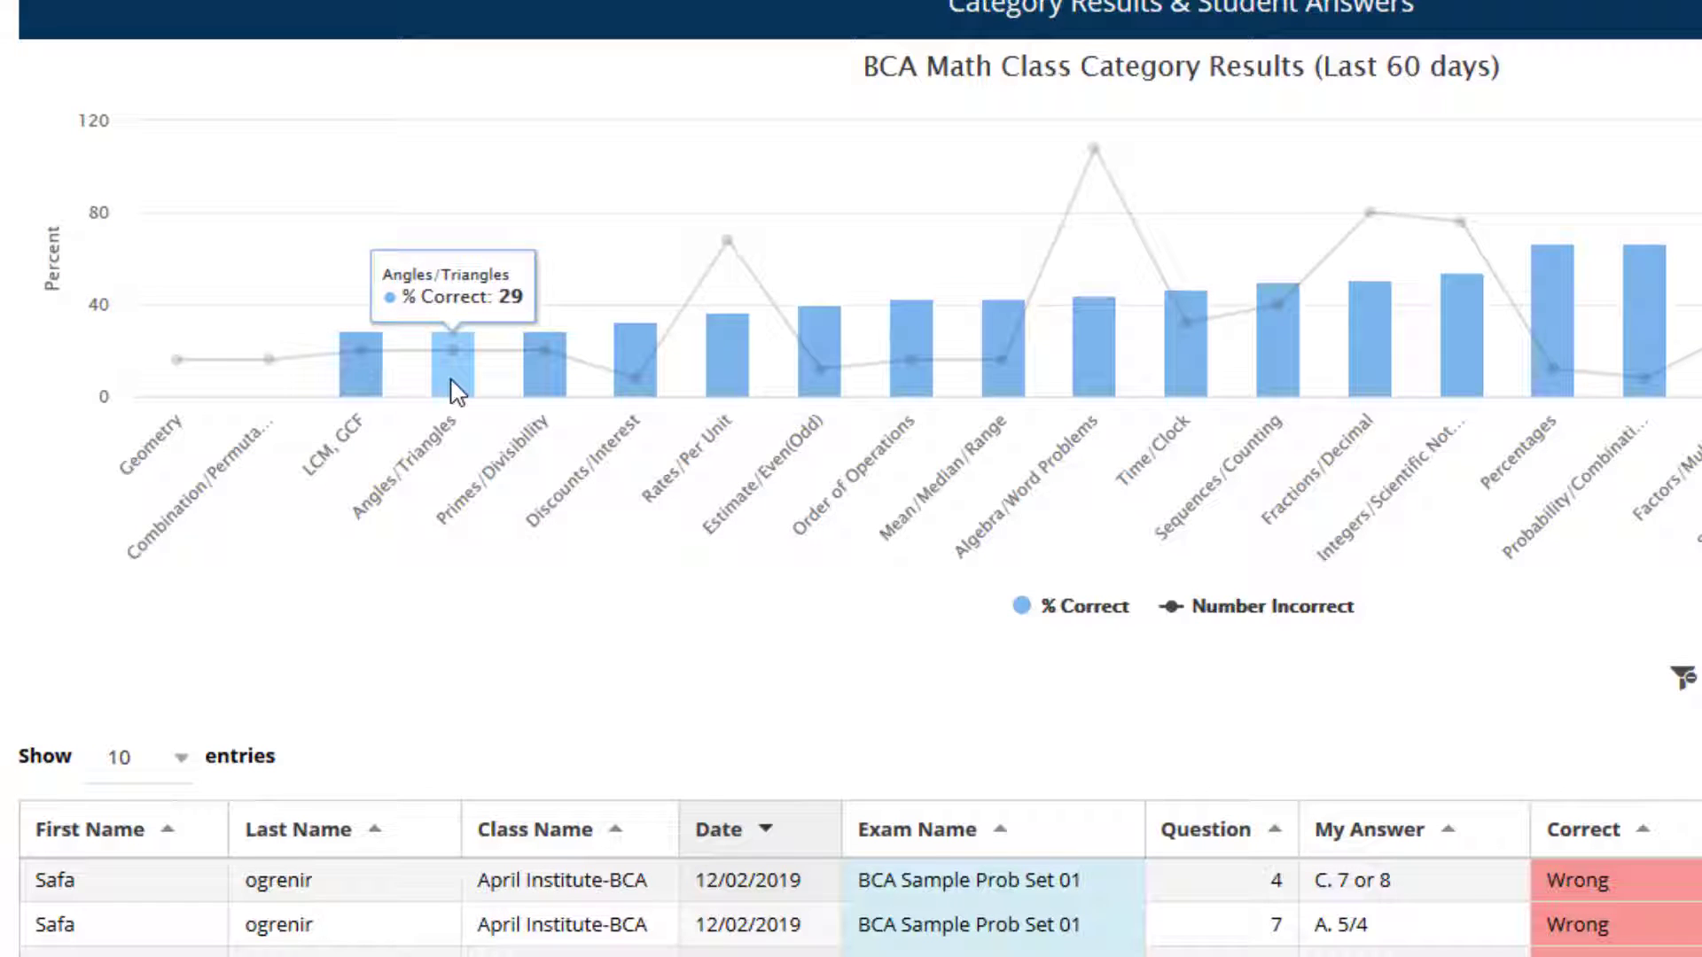
mouse_move(541, 391)
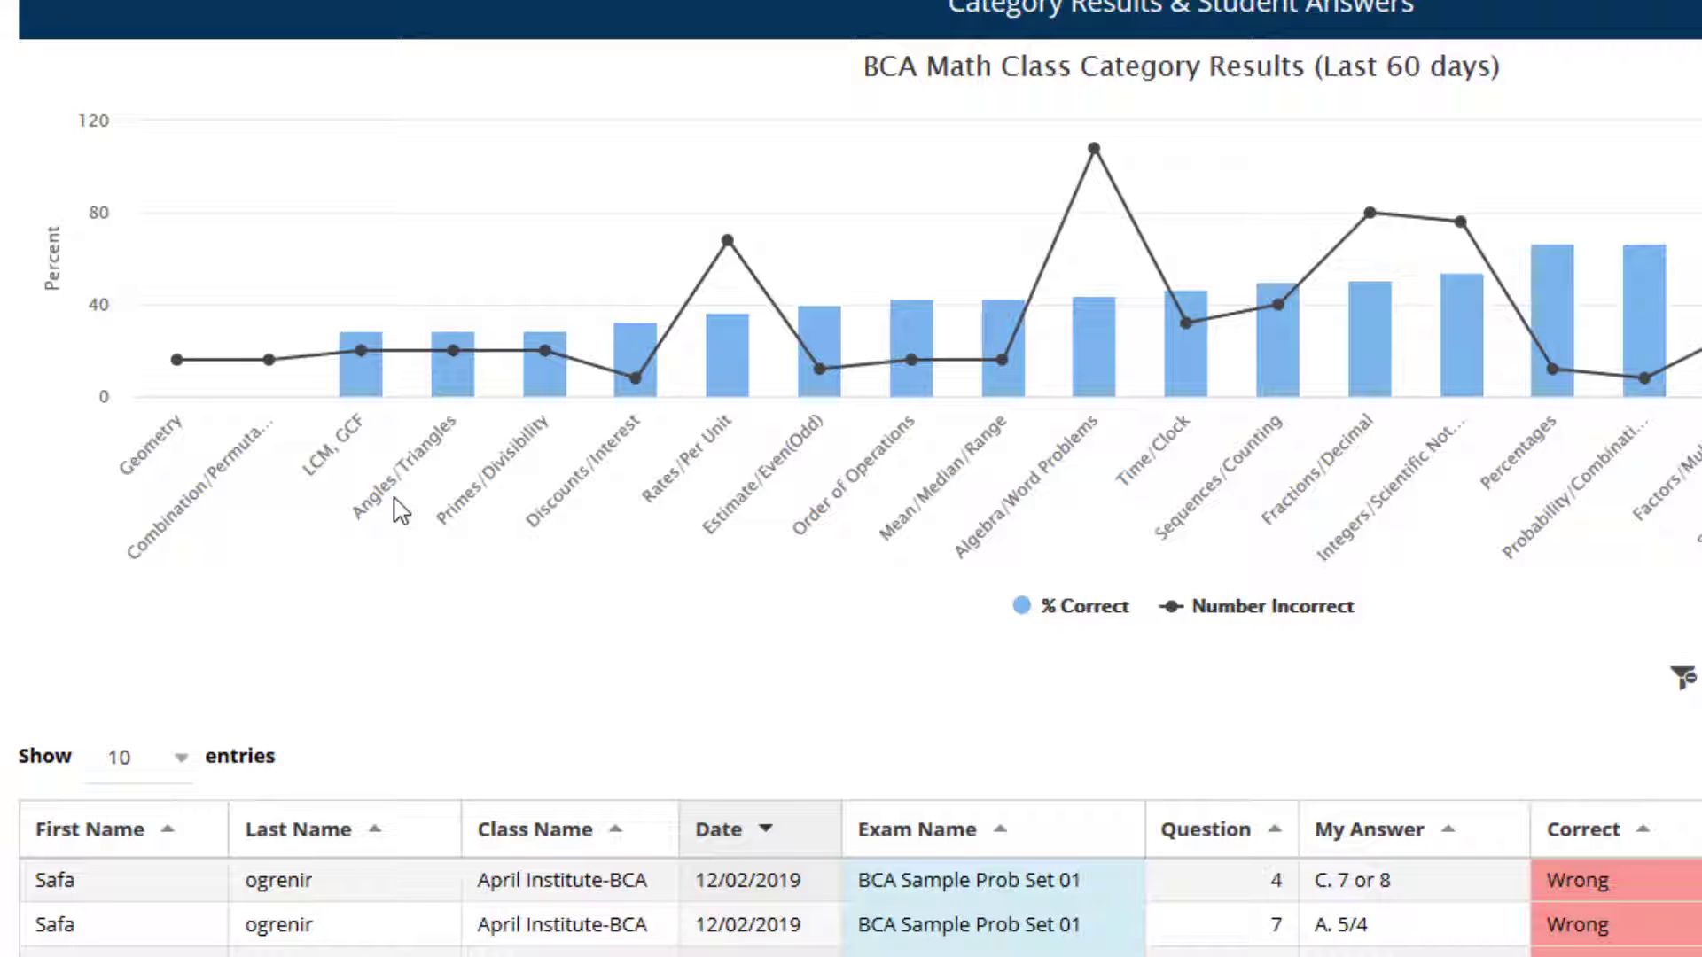
mouse_move(636, 390)
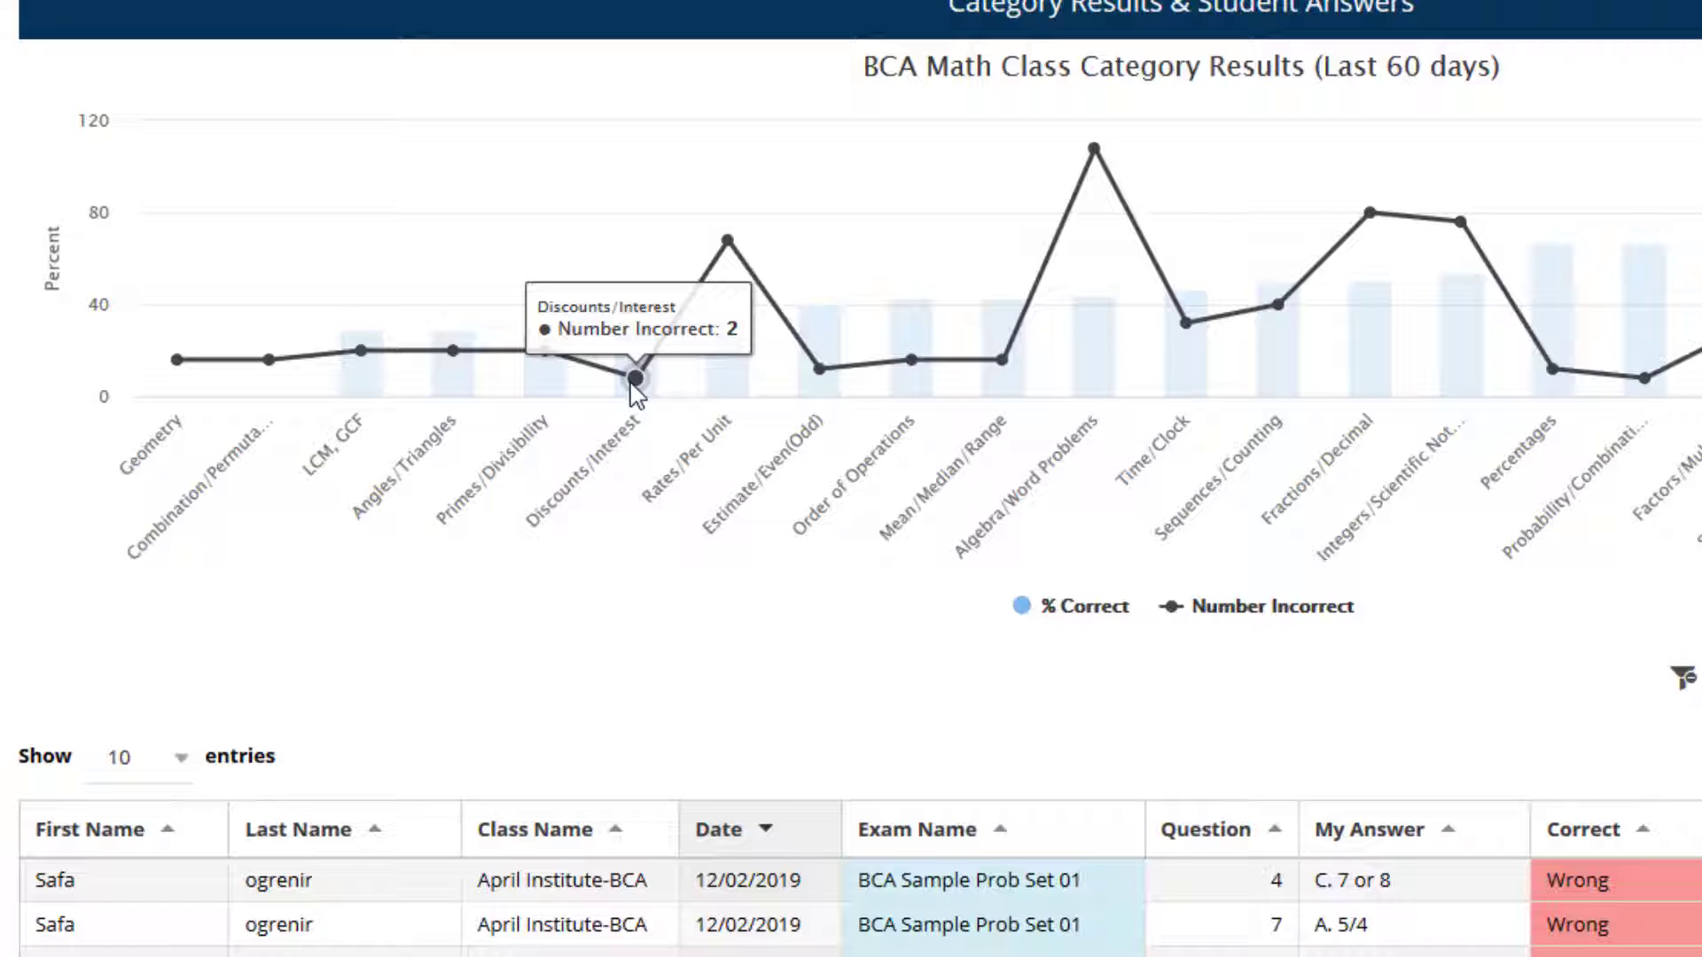
mouse_move(1096, 153)
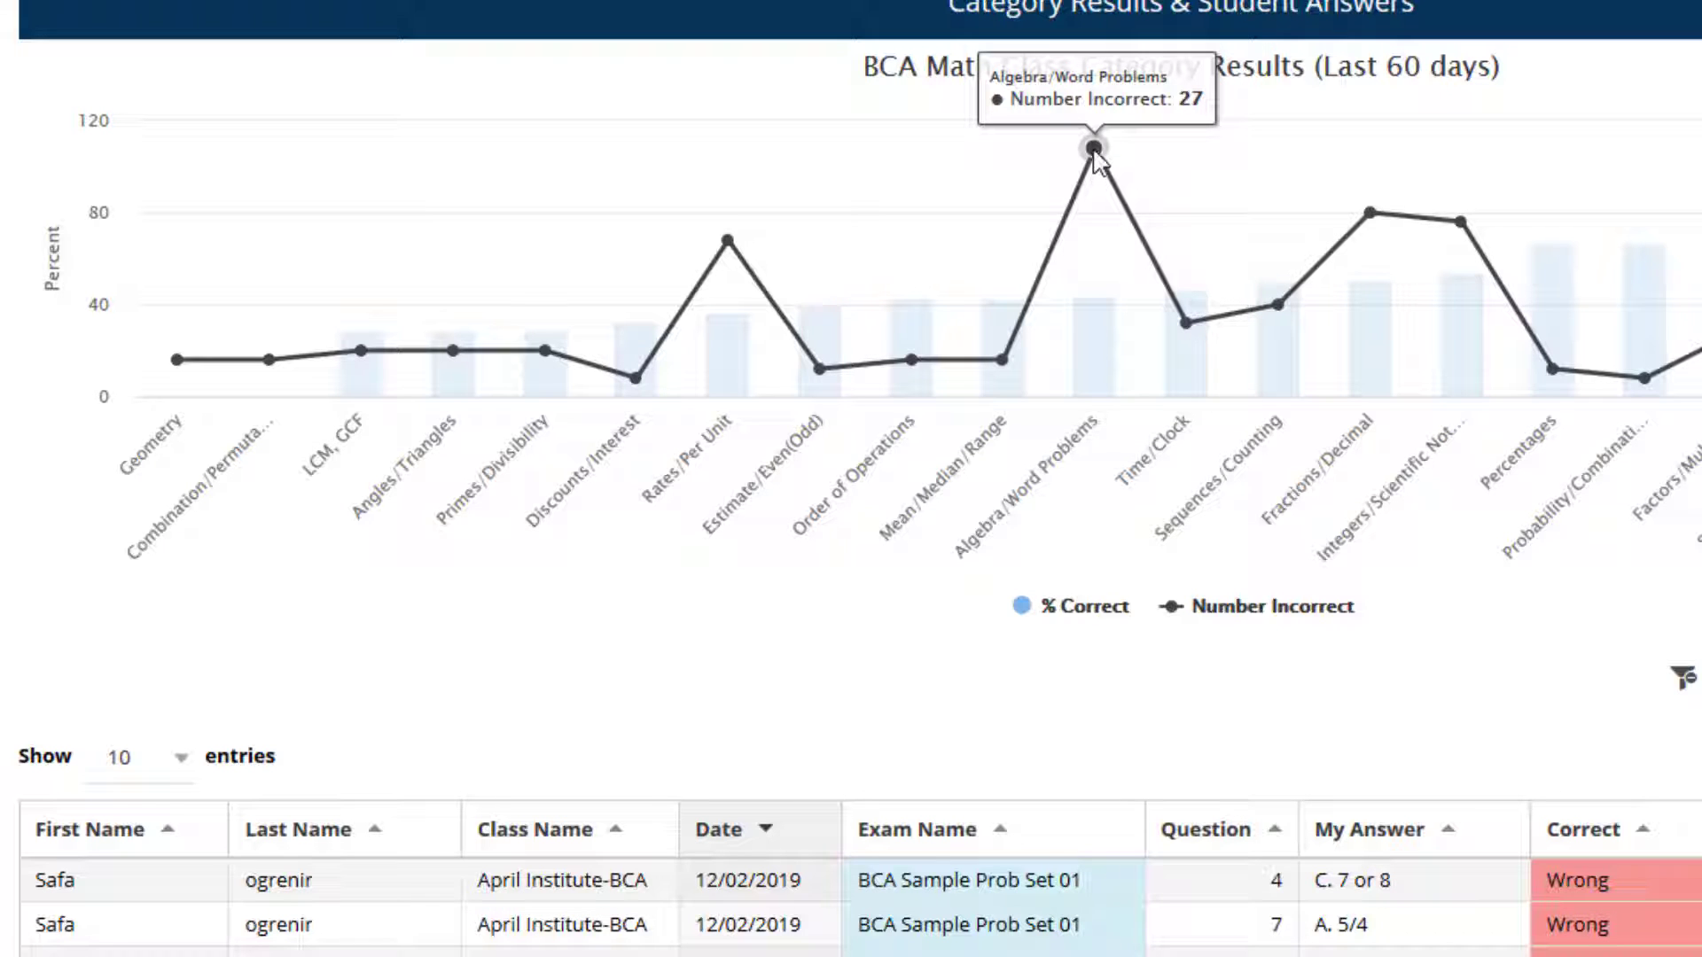
mouse_move(1055, 367)
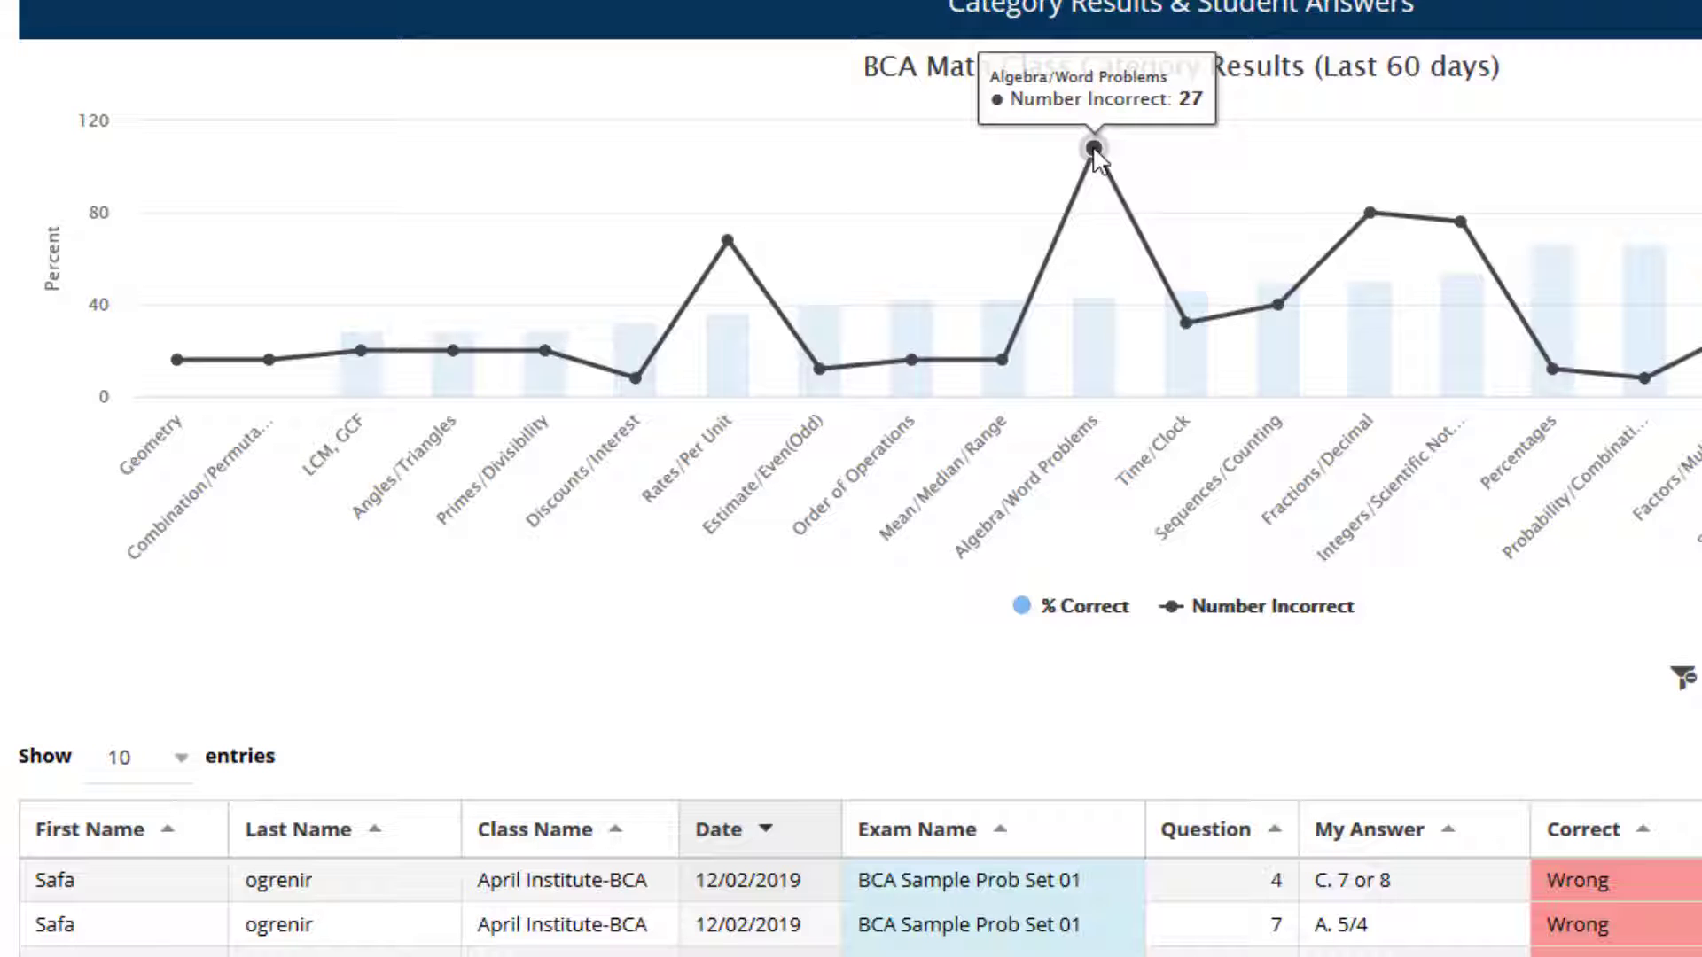
- Show 100 rows per page in the student answers table
scroll(794, 604, "down", 7)
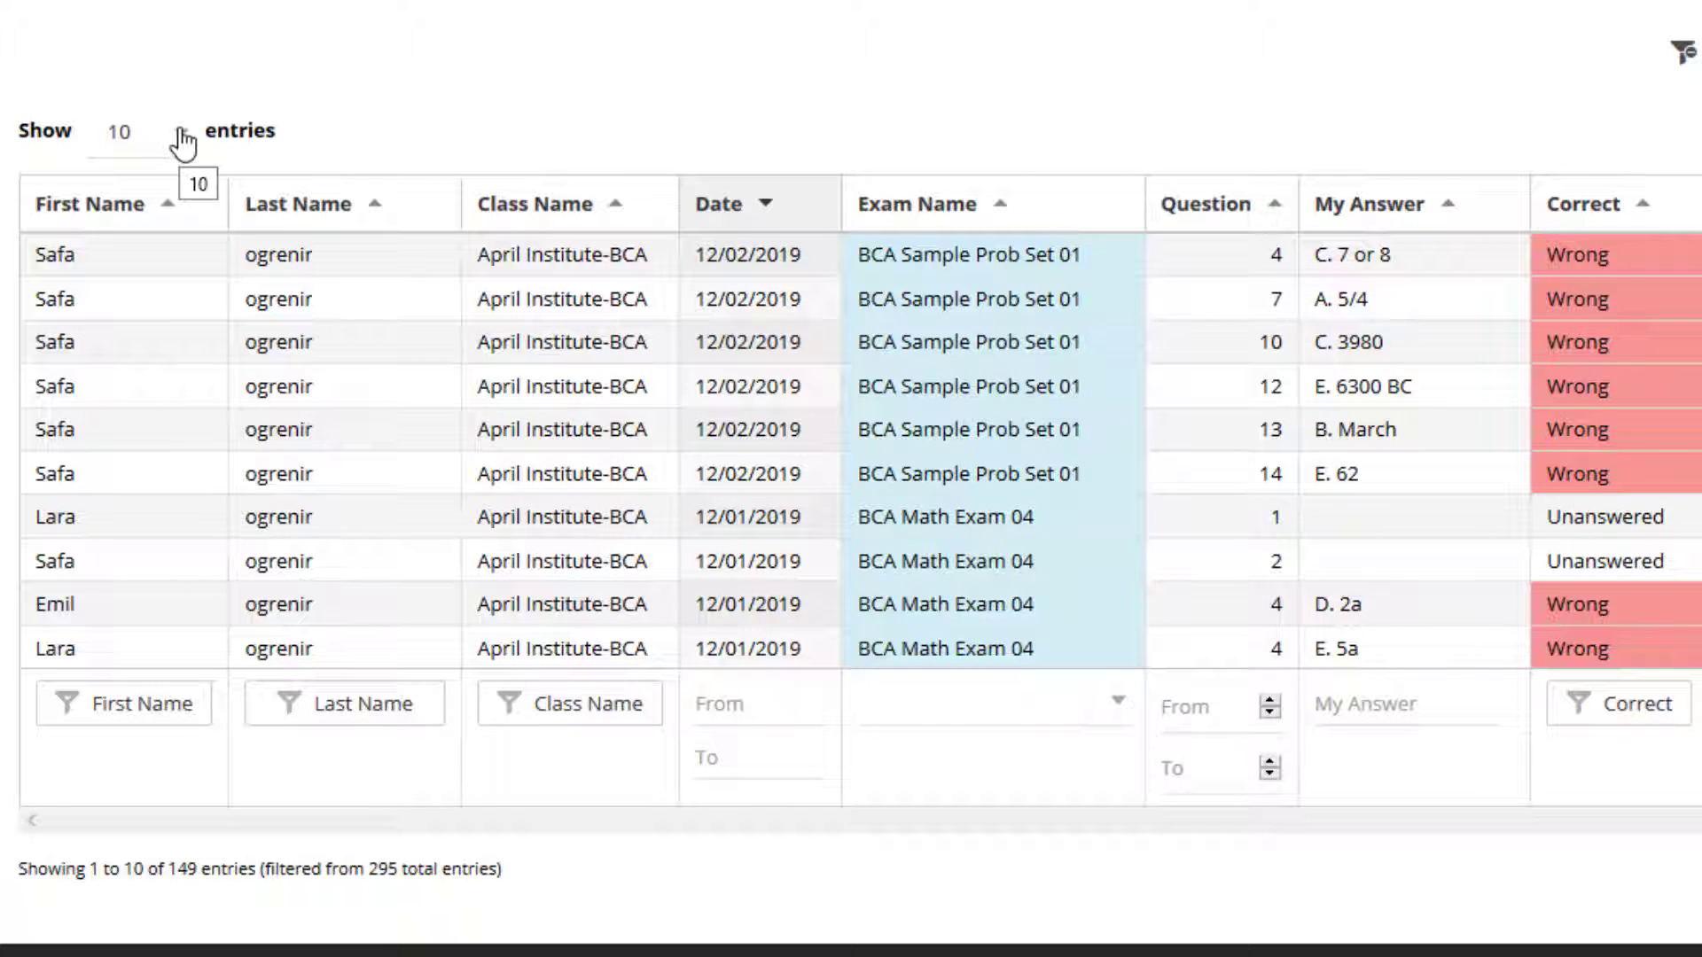
left_click(180, 133)
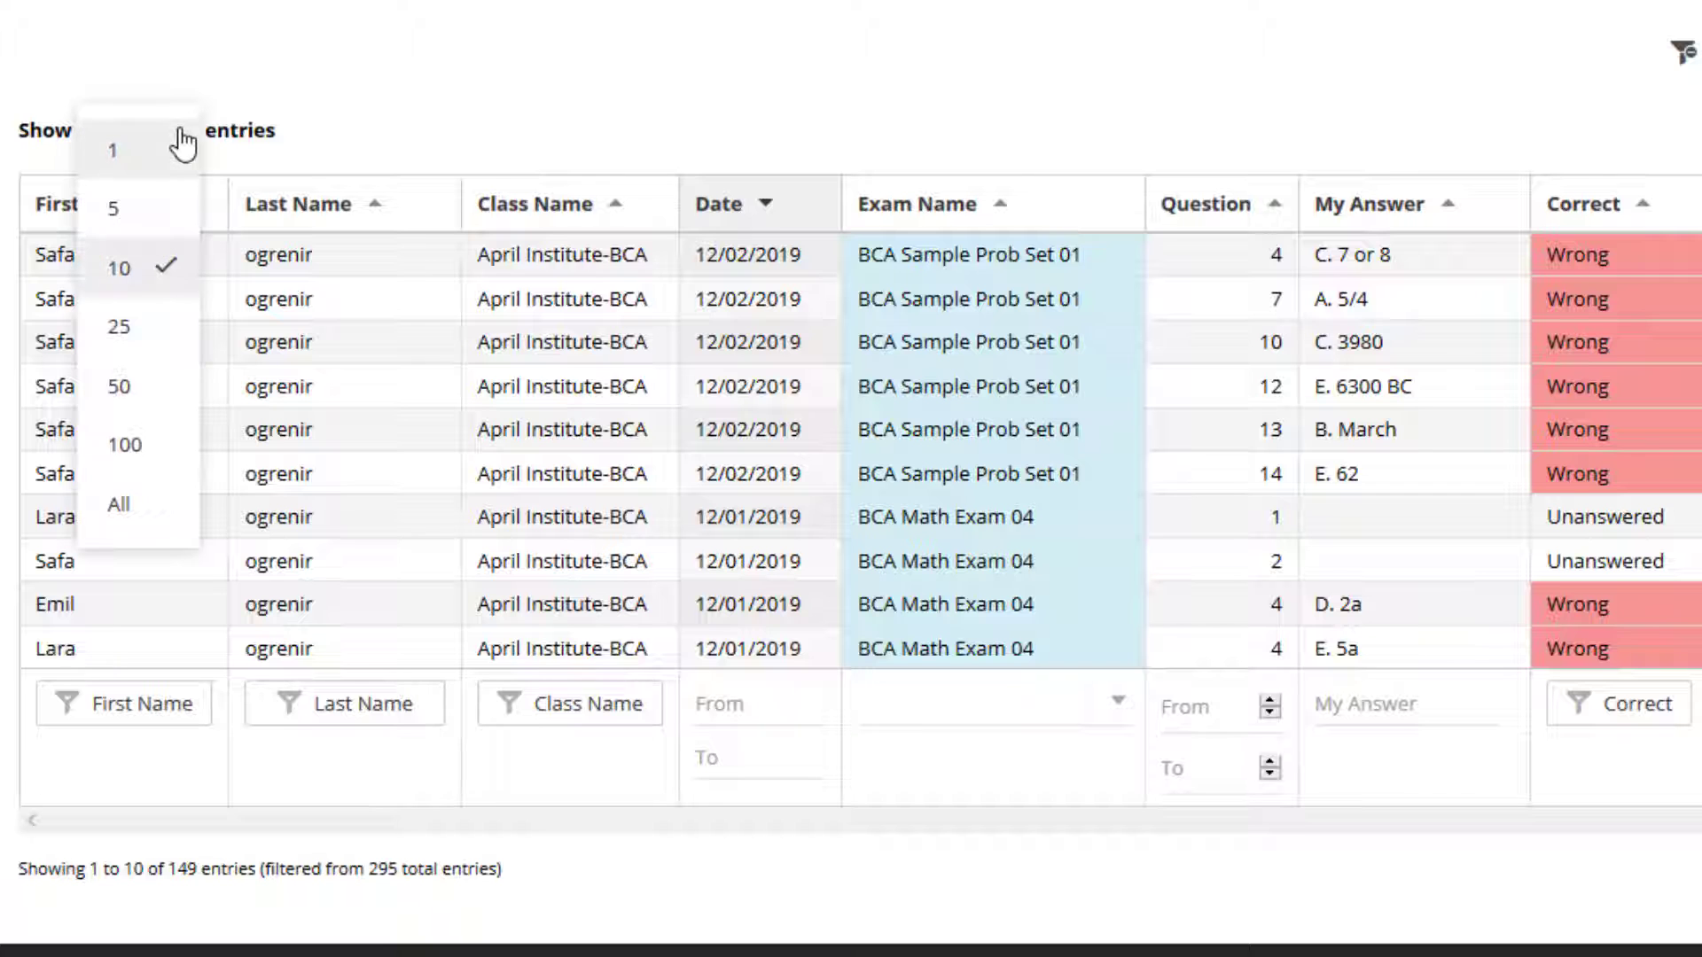
left_click(116, 452)
- Scroll through the answers table to the column filters and the 149-of-295 entry count
scroll(167, 507, "down", 4)
scroll(173, 513, "down", 20)
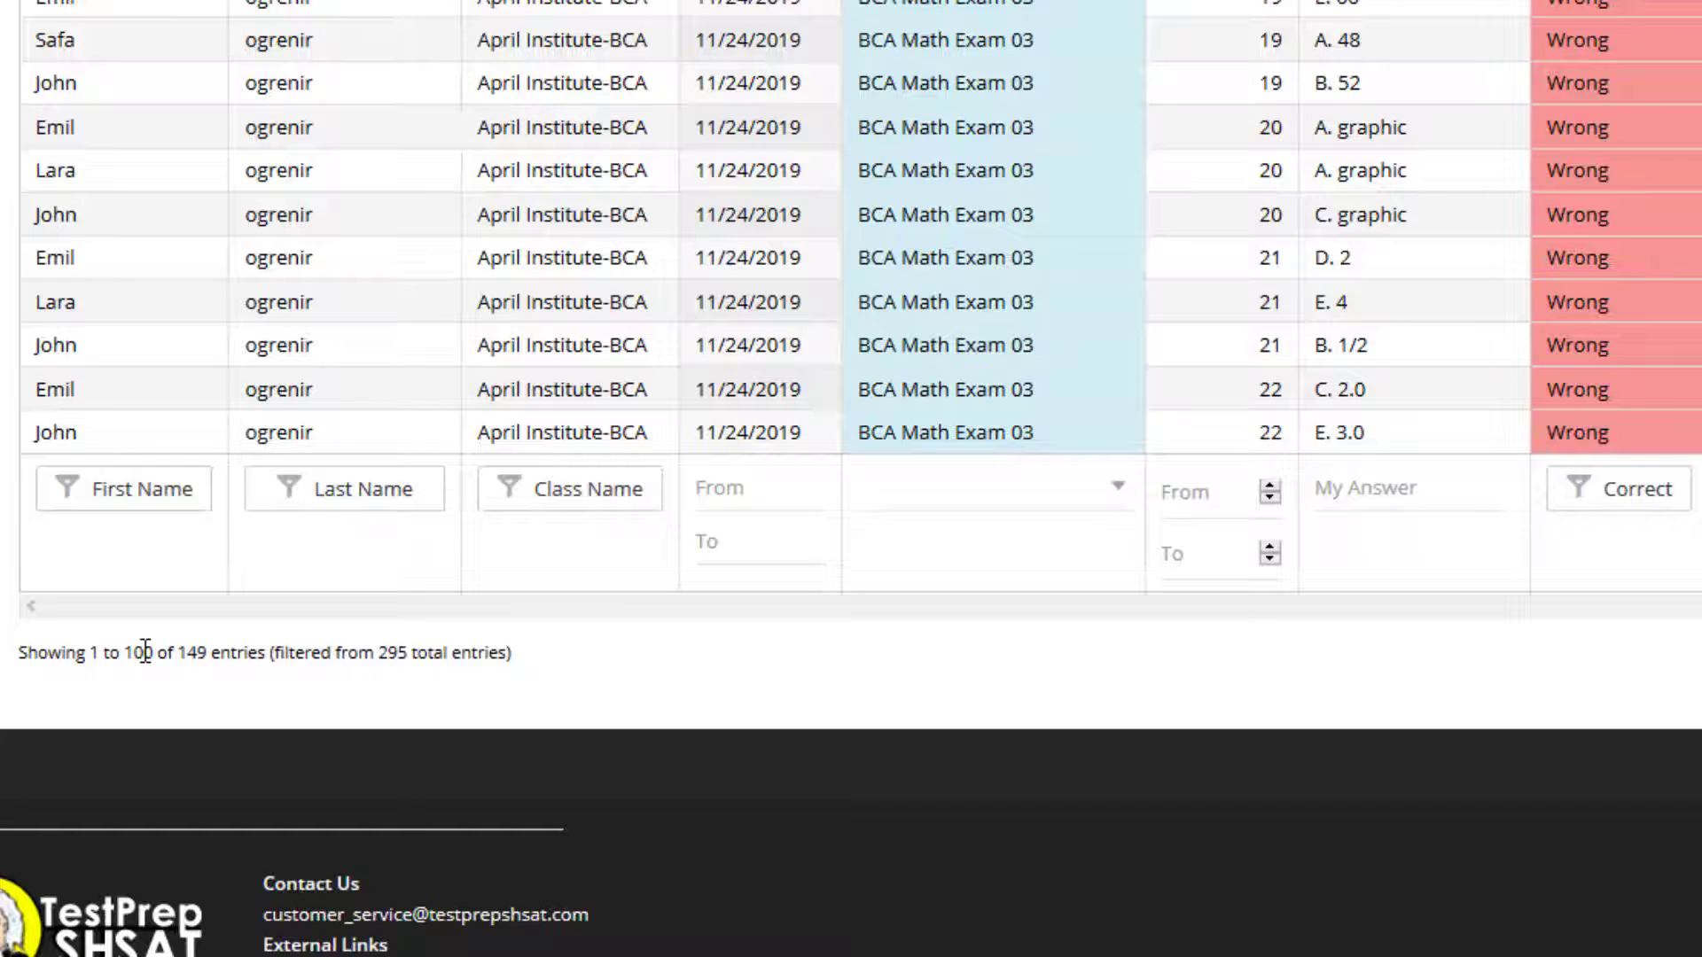
key("Home")
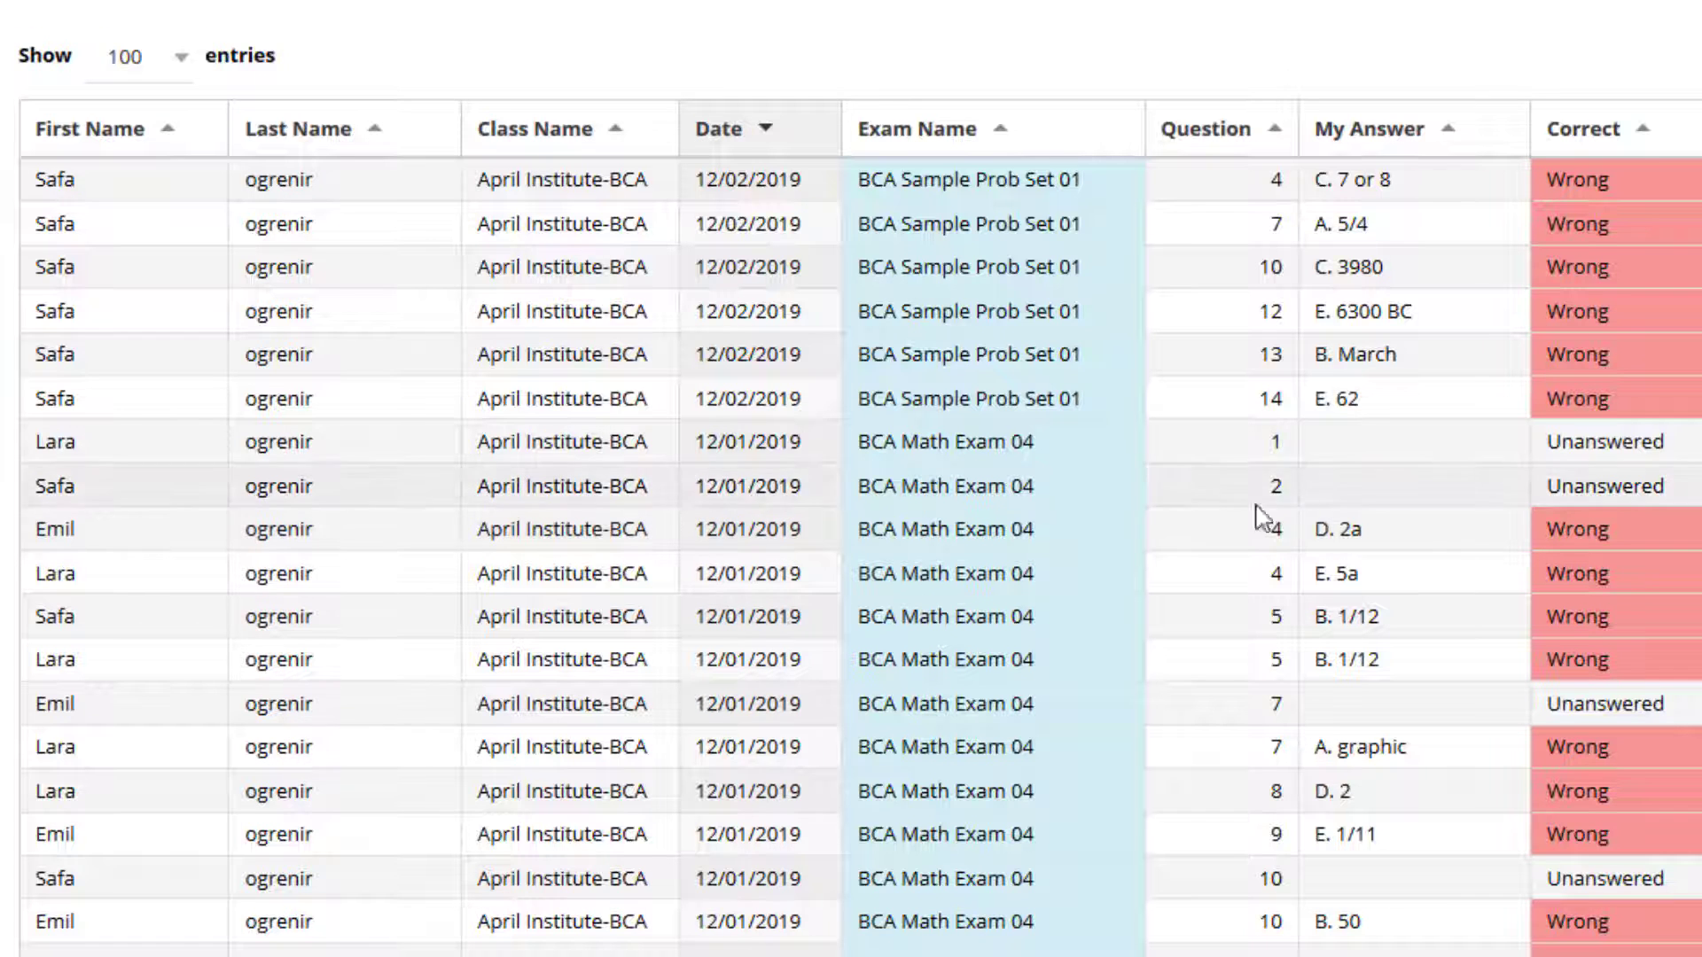
left_click_drag(1266, 562, 1281, 581)
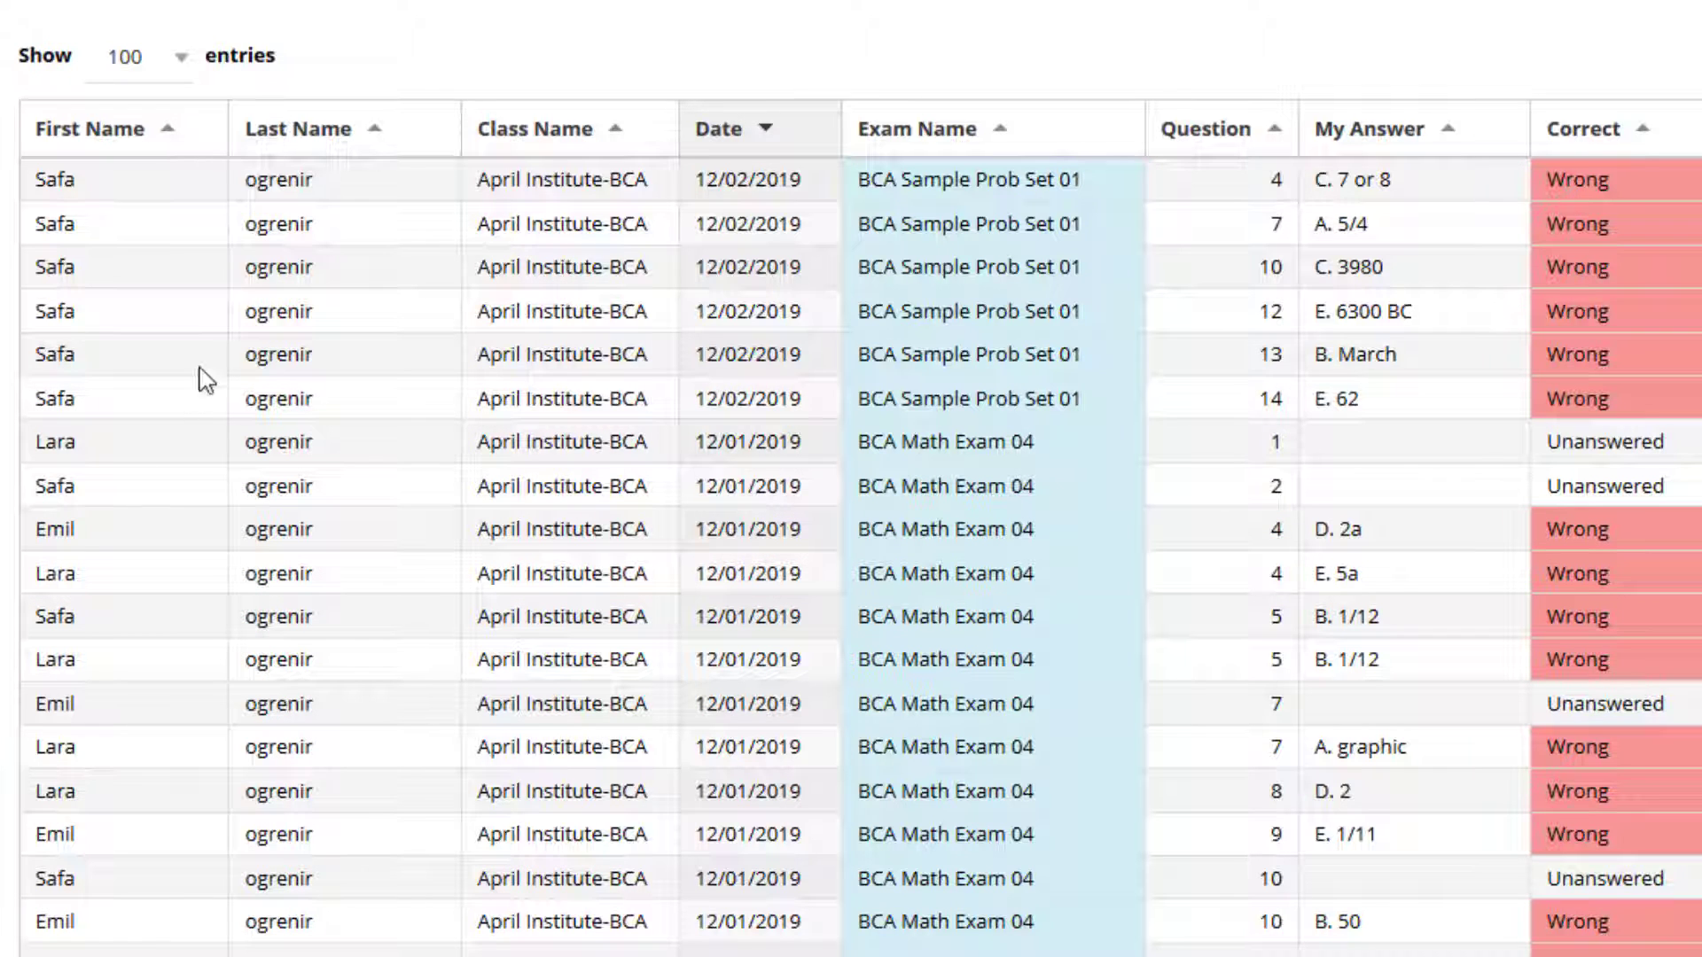
scroll(235, 302, "down", 20)
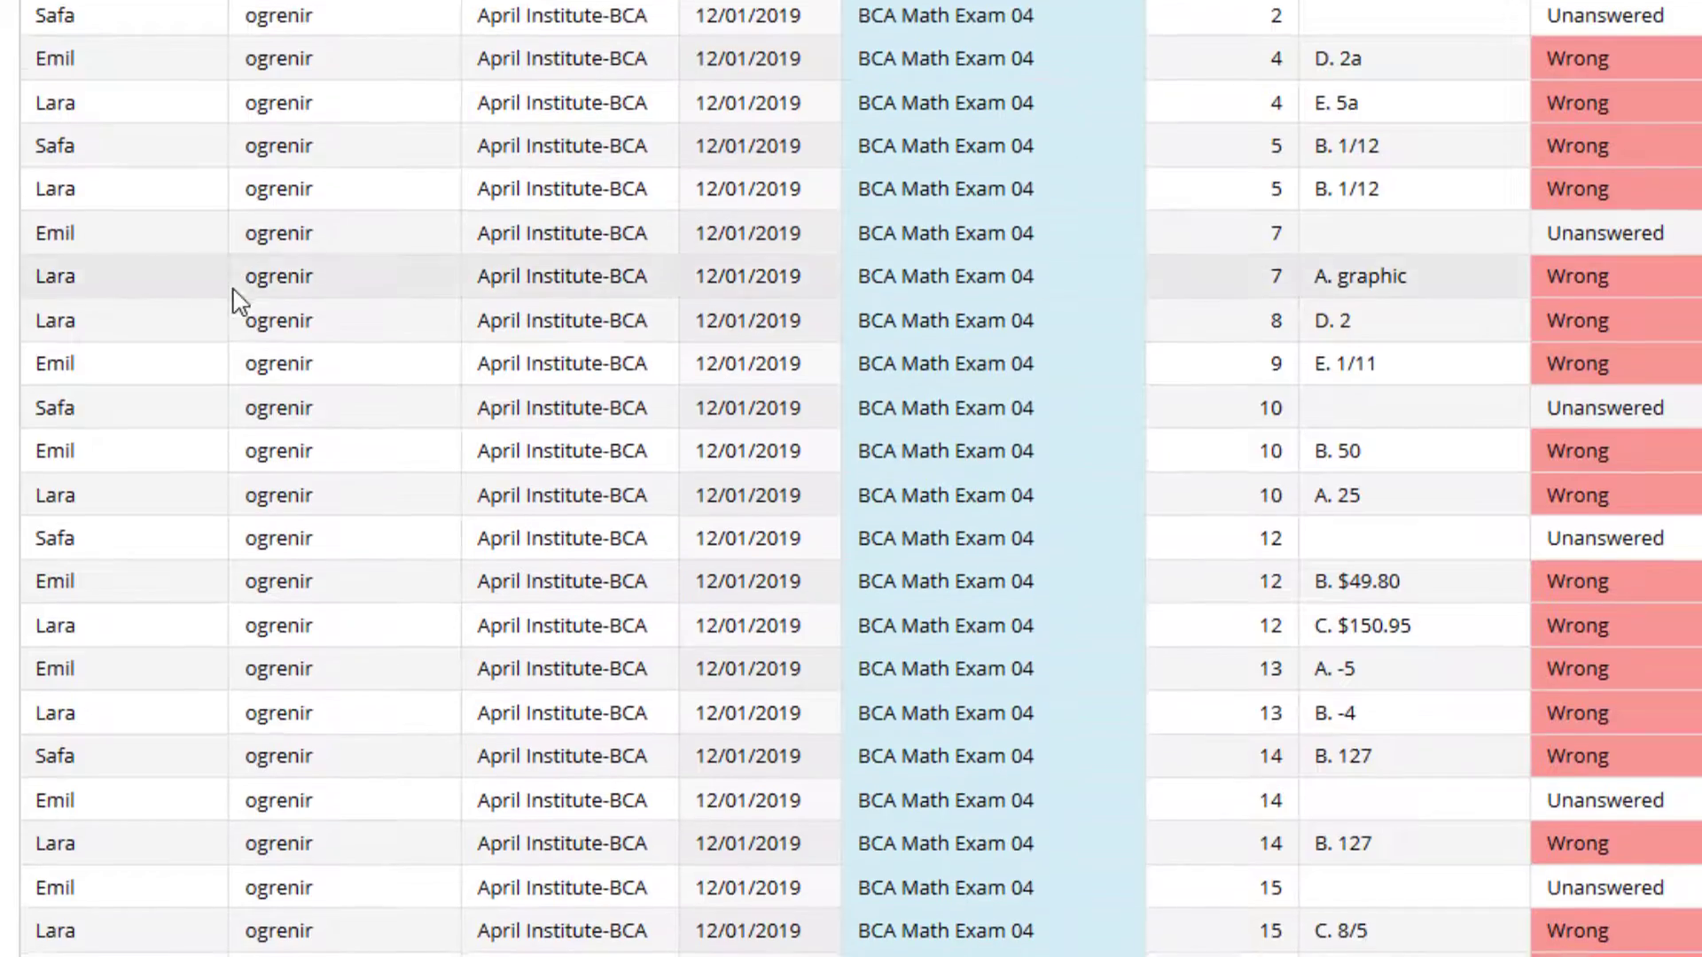
scroll(235, 302, "down", 20)
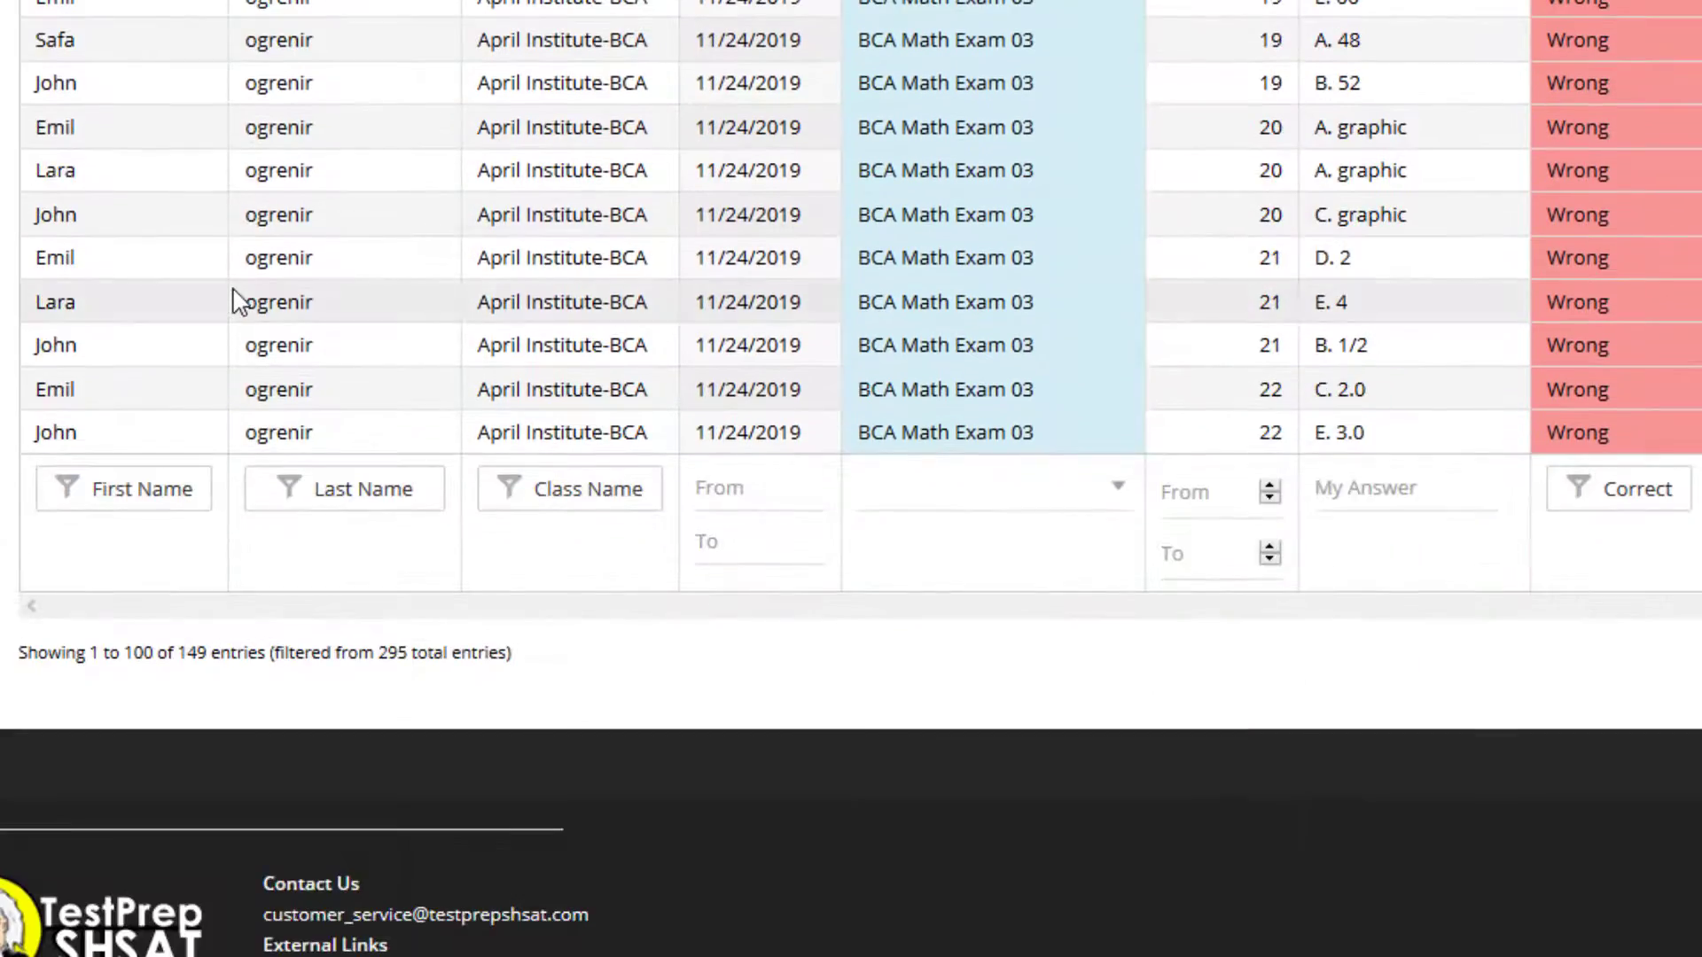
- Filter the answers table by First Name to a single student, leaving 37 of 295 entries
left_click(134, 496)
left_click(483, 383)
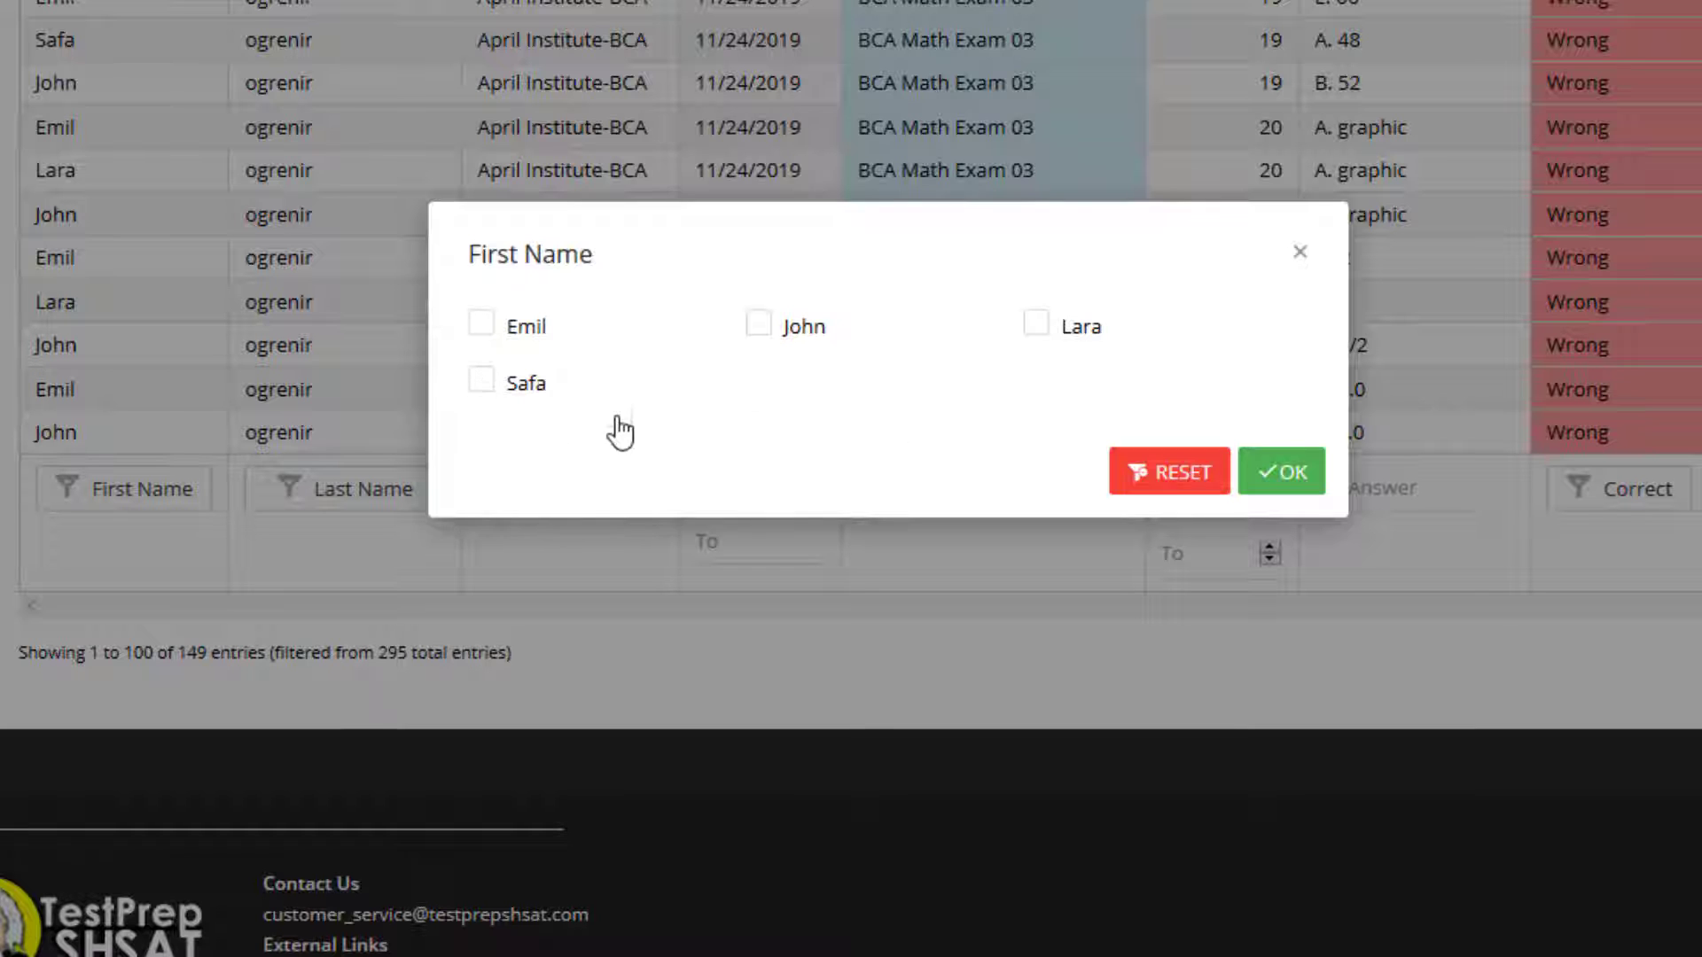
left_click(1279, 483)
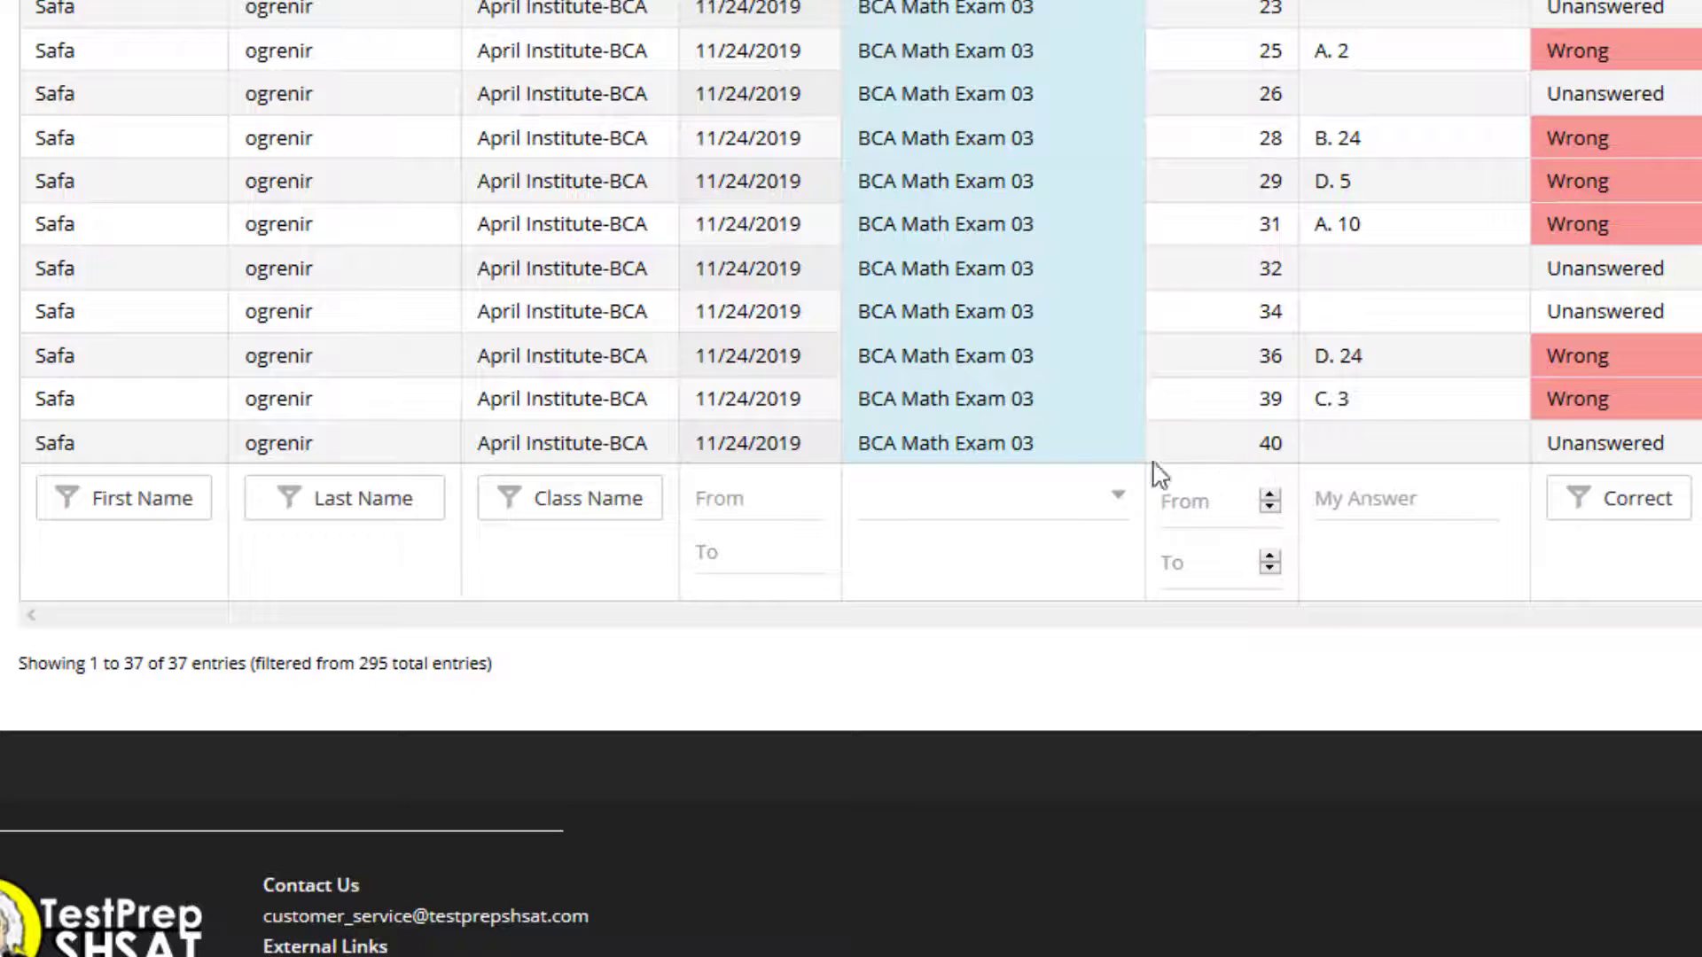
scroll(748, 520, "up", 10)
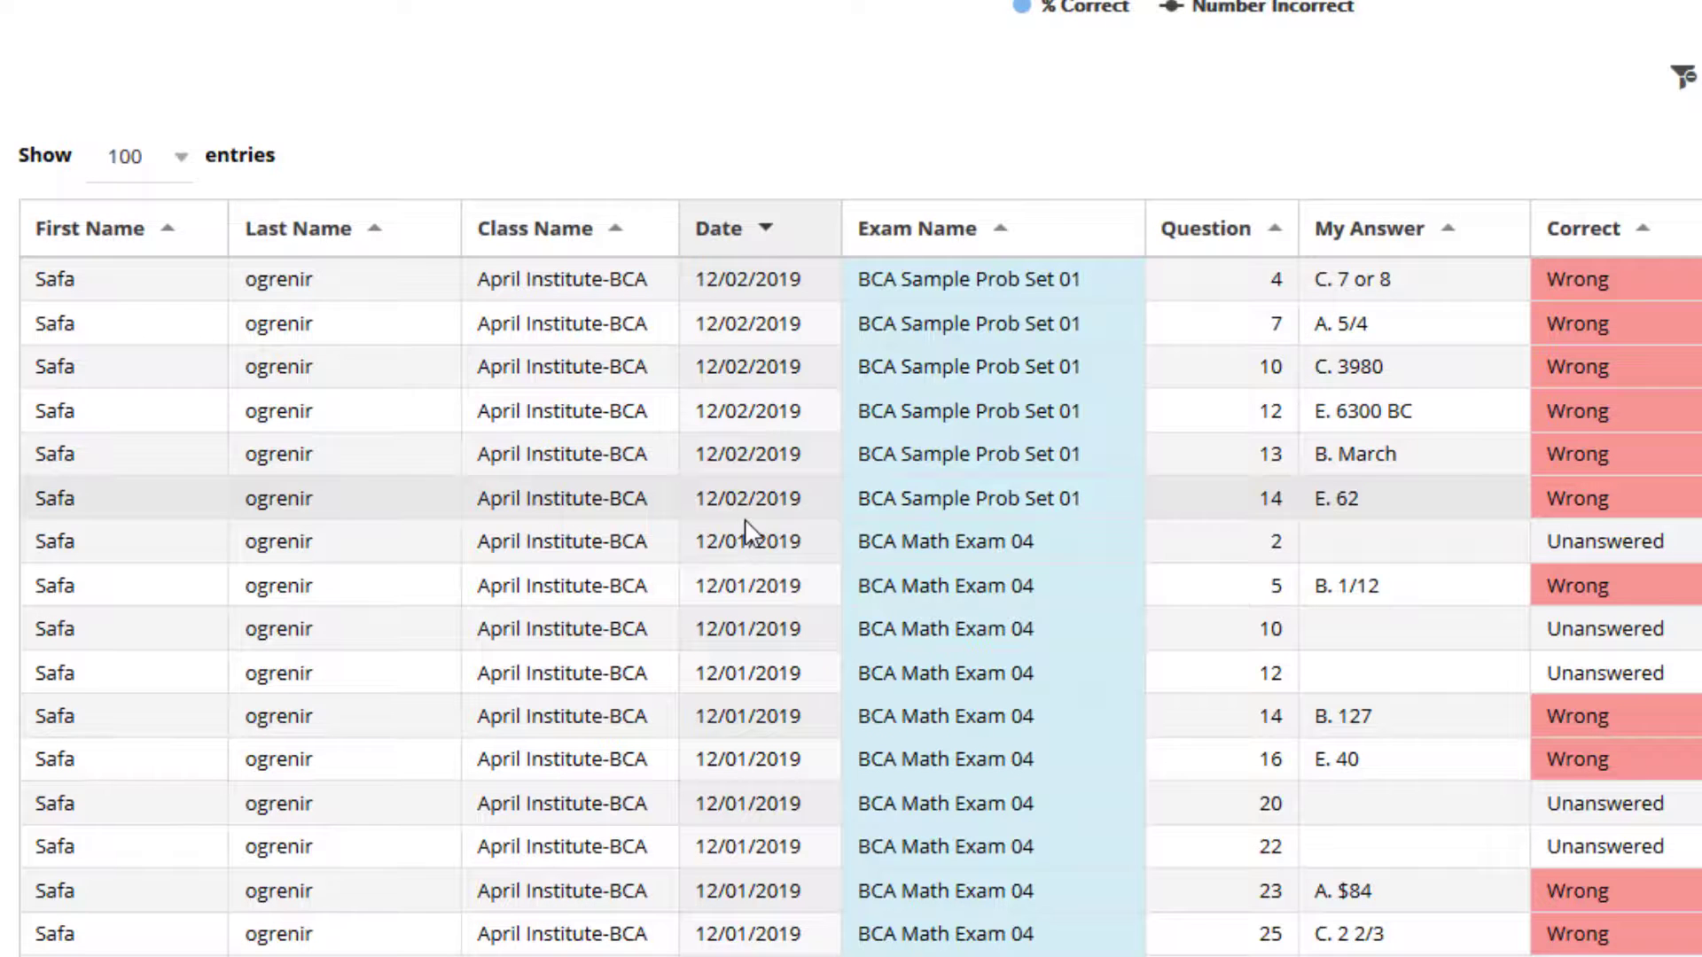
scroll(748, 532, "down", 10)
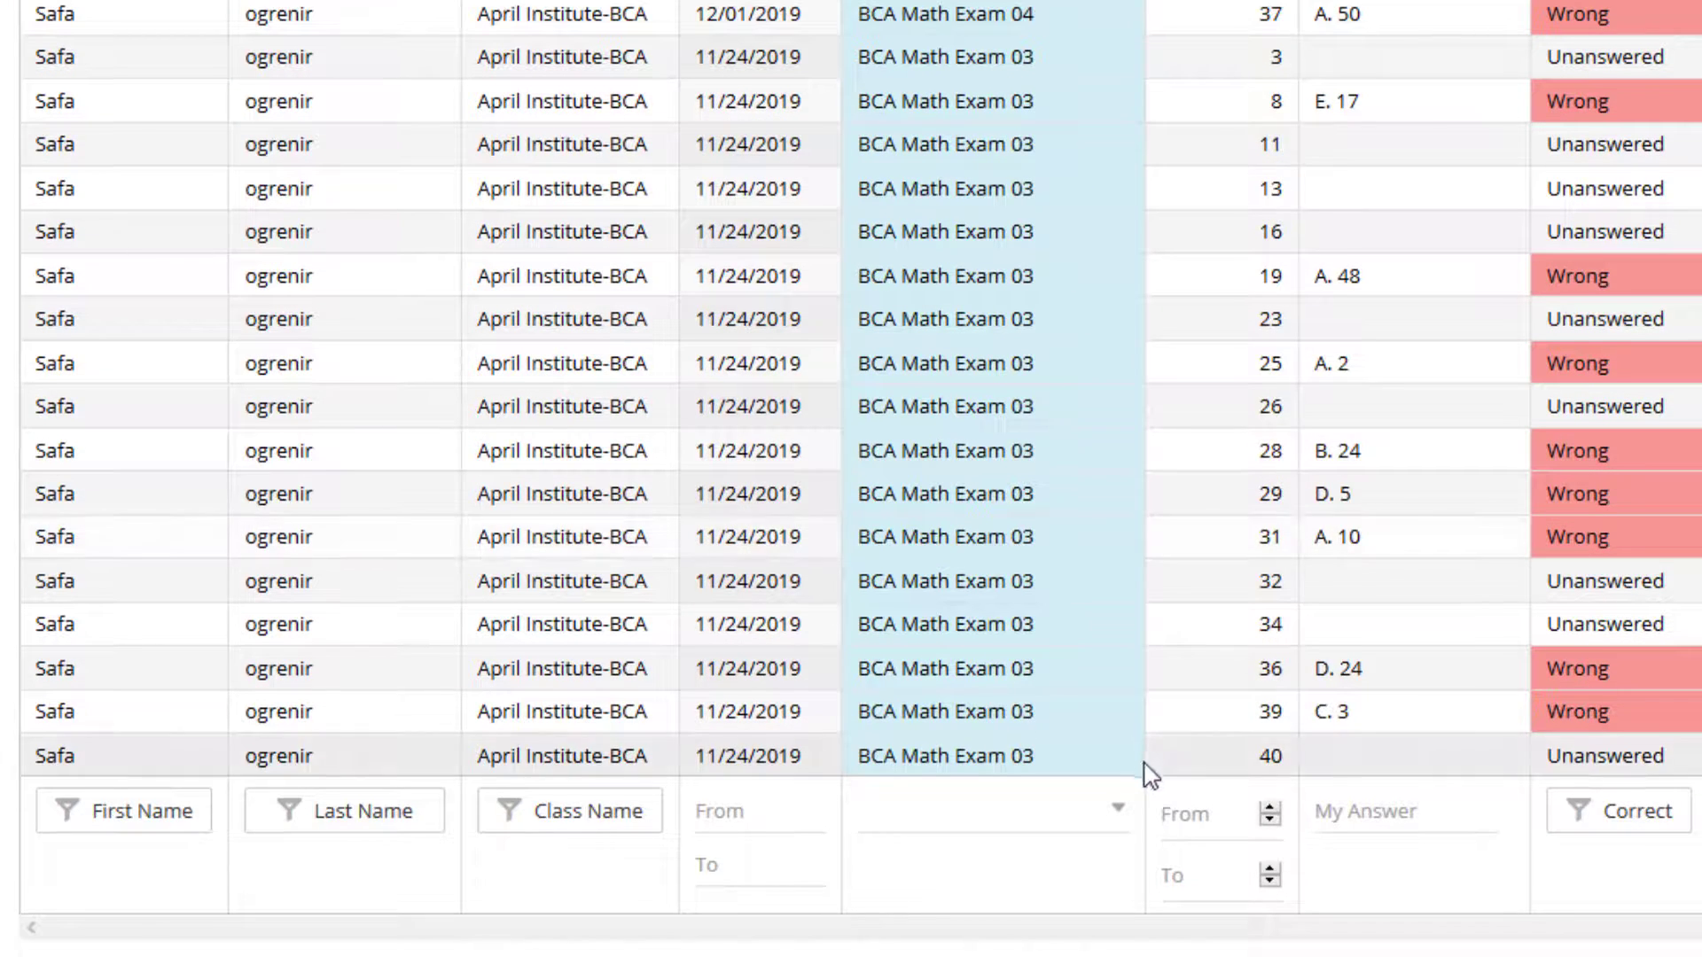
- Set the Exam Name filter to BCA Math Exam 04, leaving 14 of the student's answers
left_click(1108, 822)
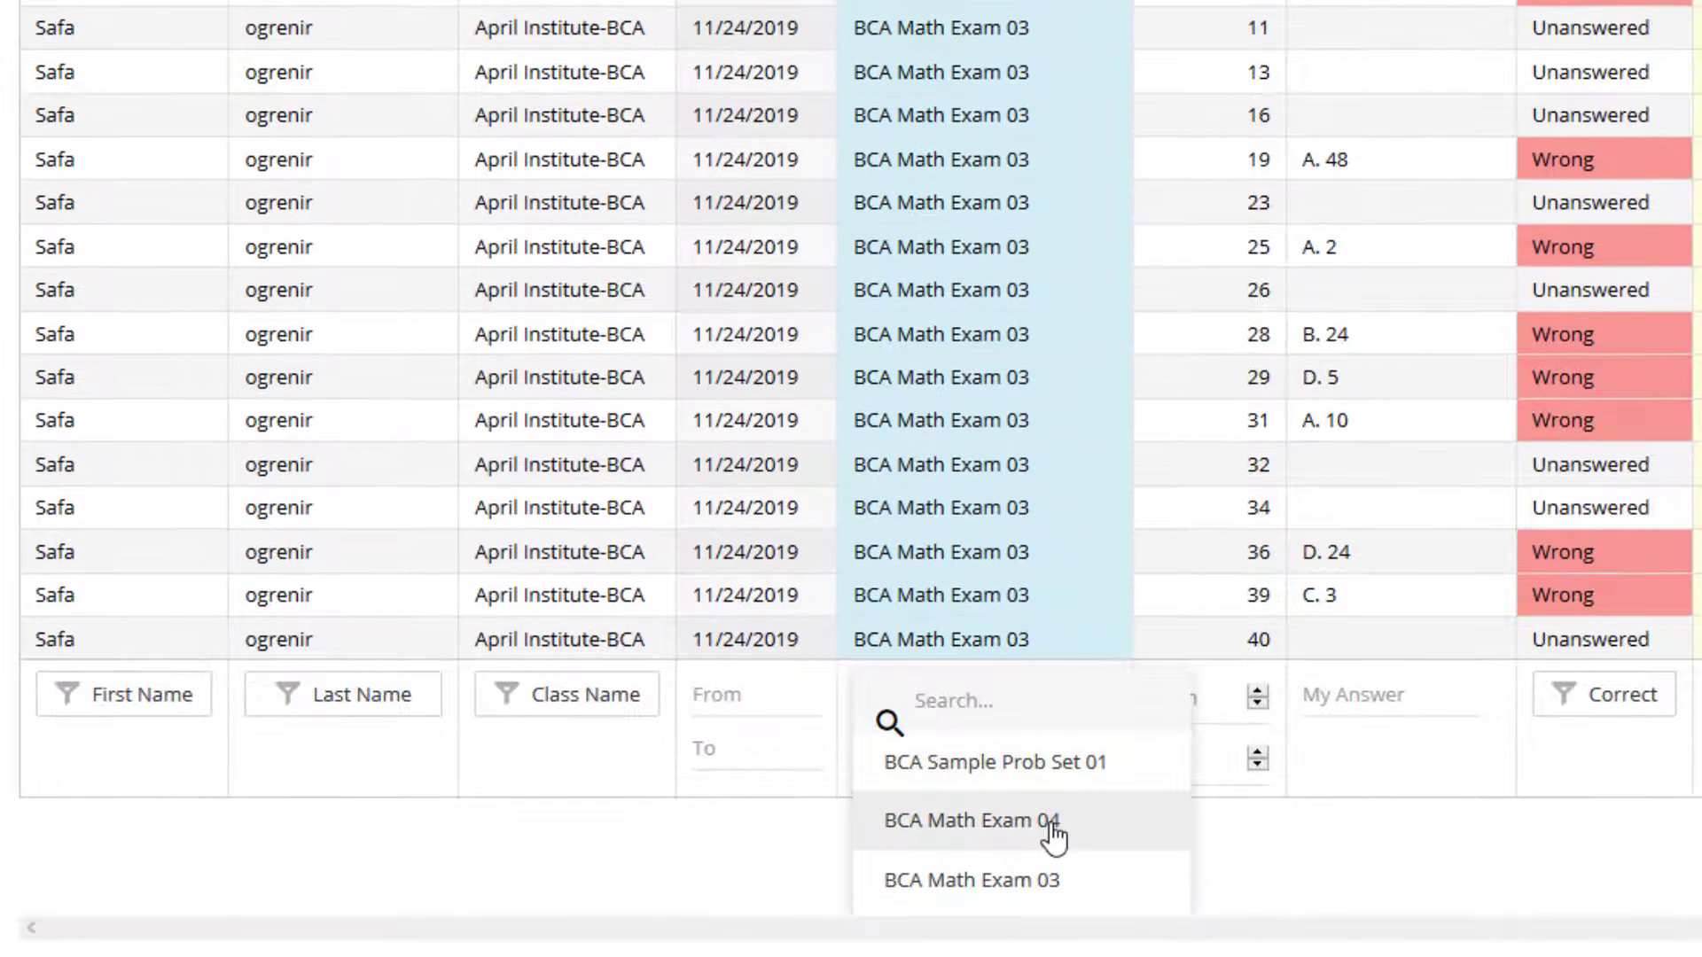
scroll(1055, 835, "down", 2)
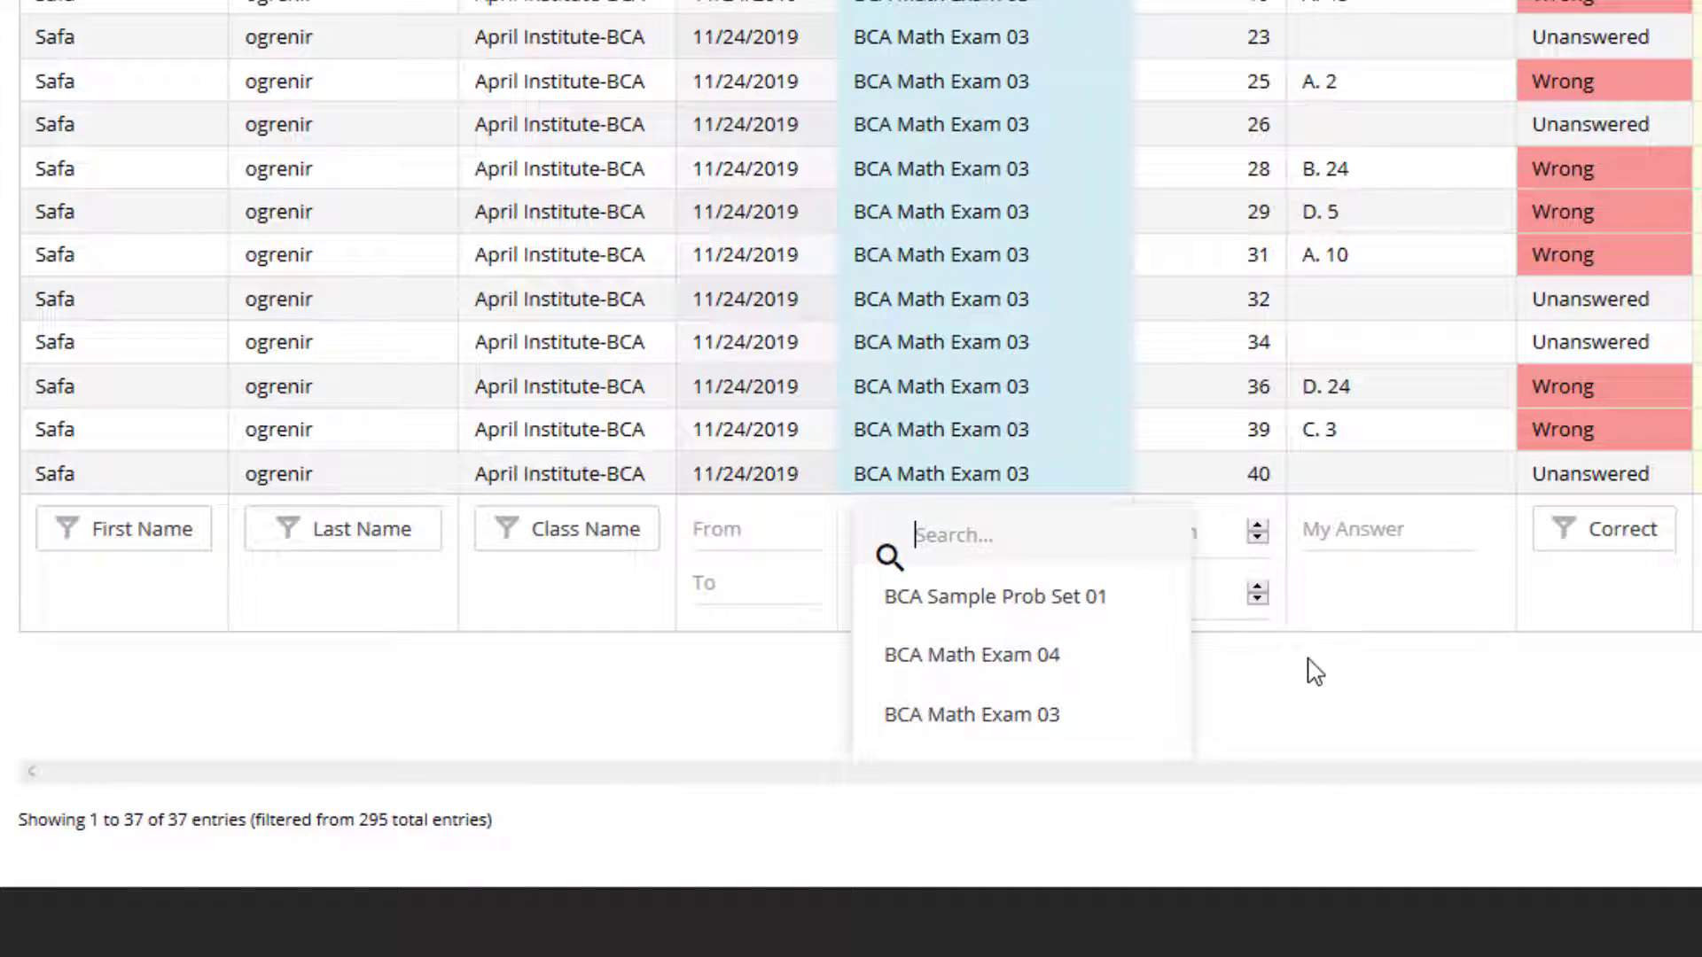
left_click(1007, 654)
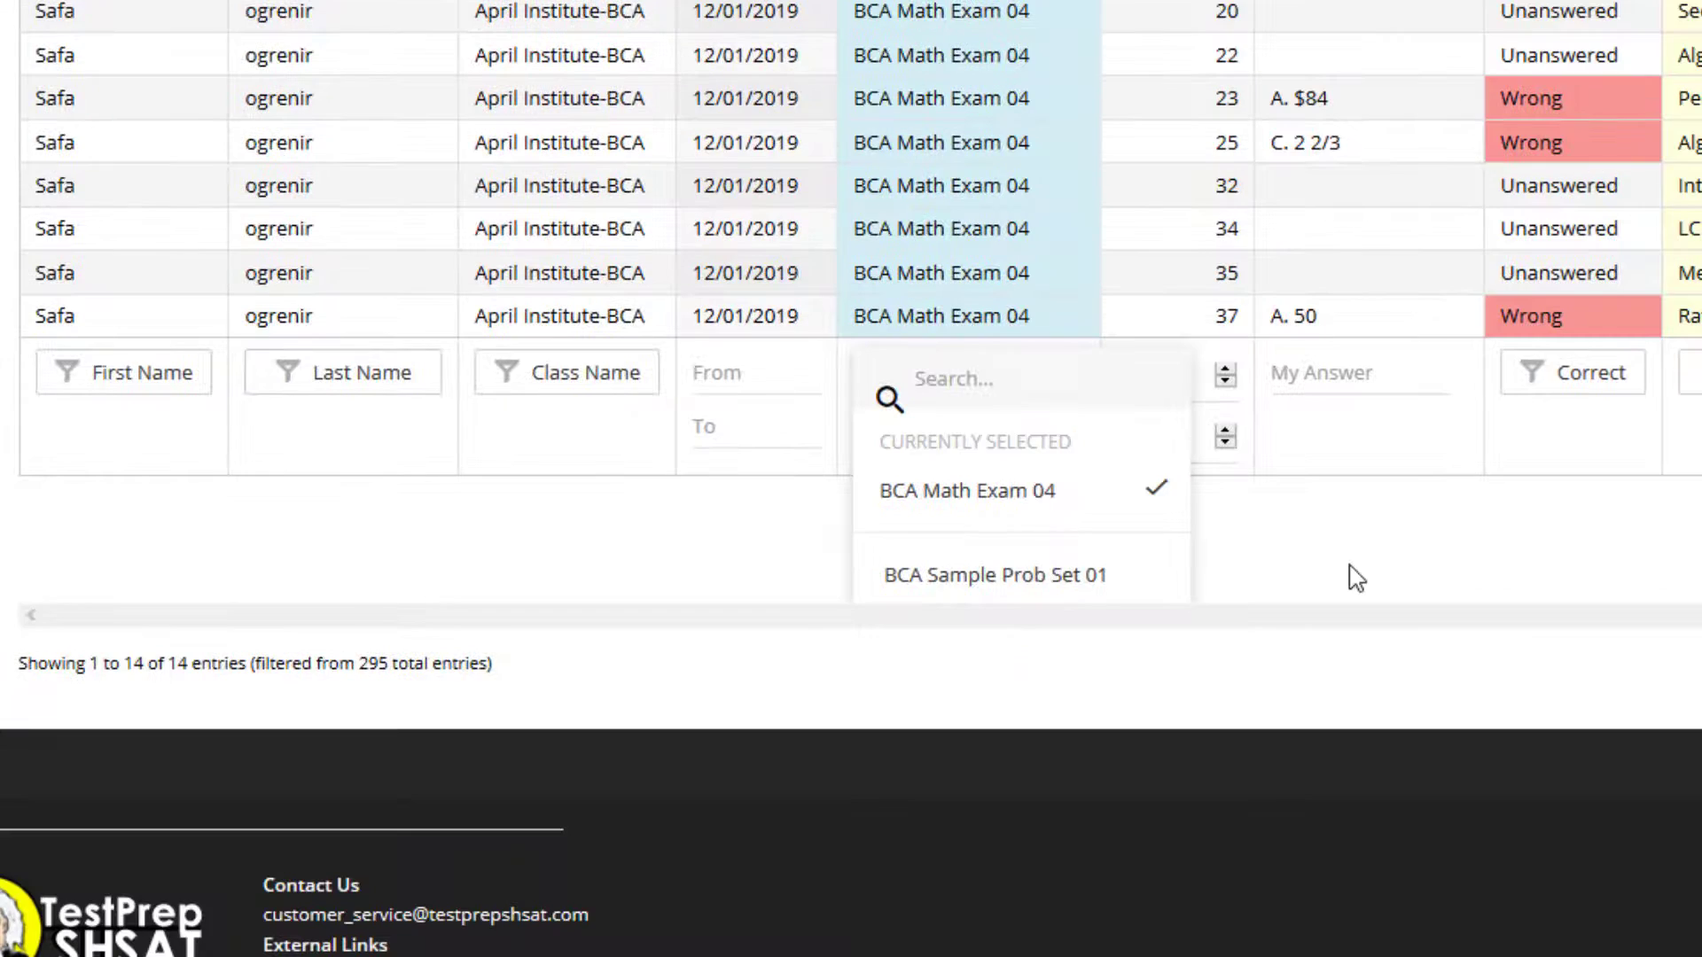
scroll(1098, 381, "up", 4)
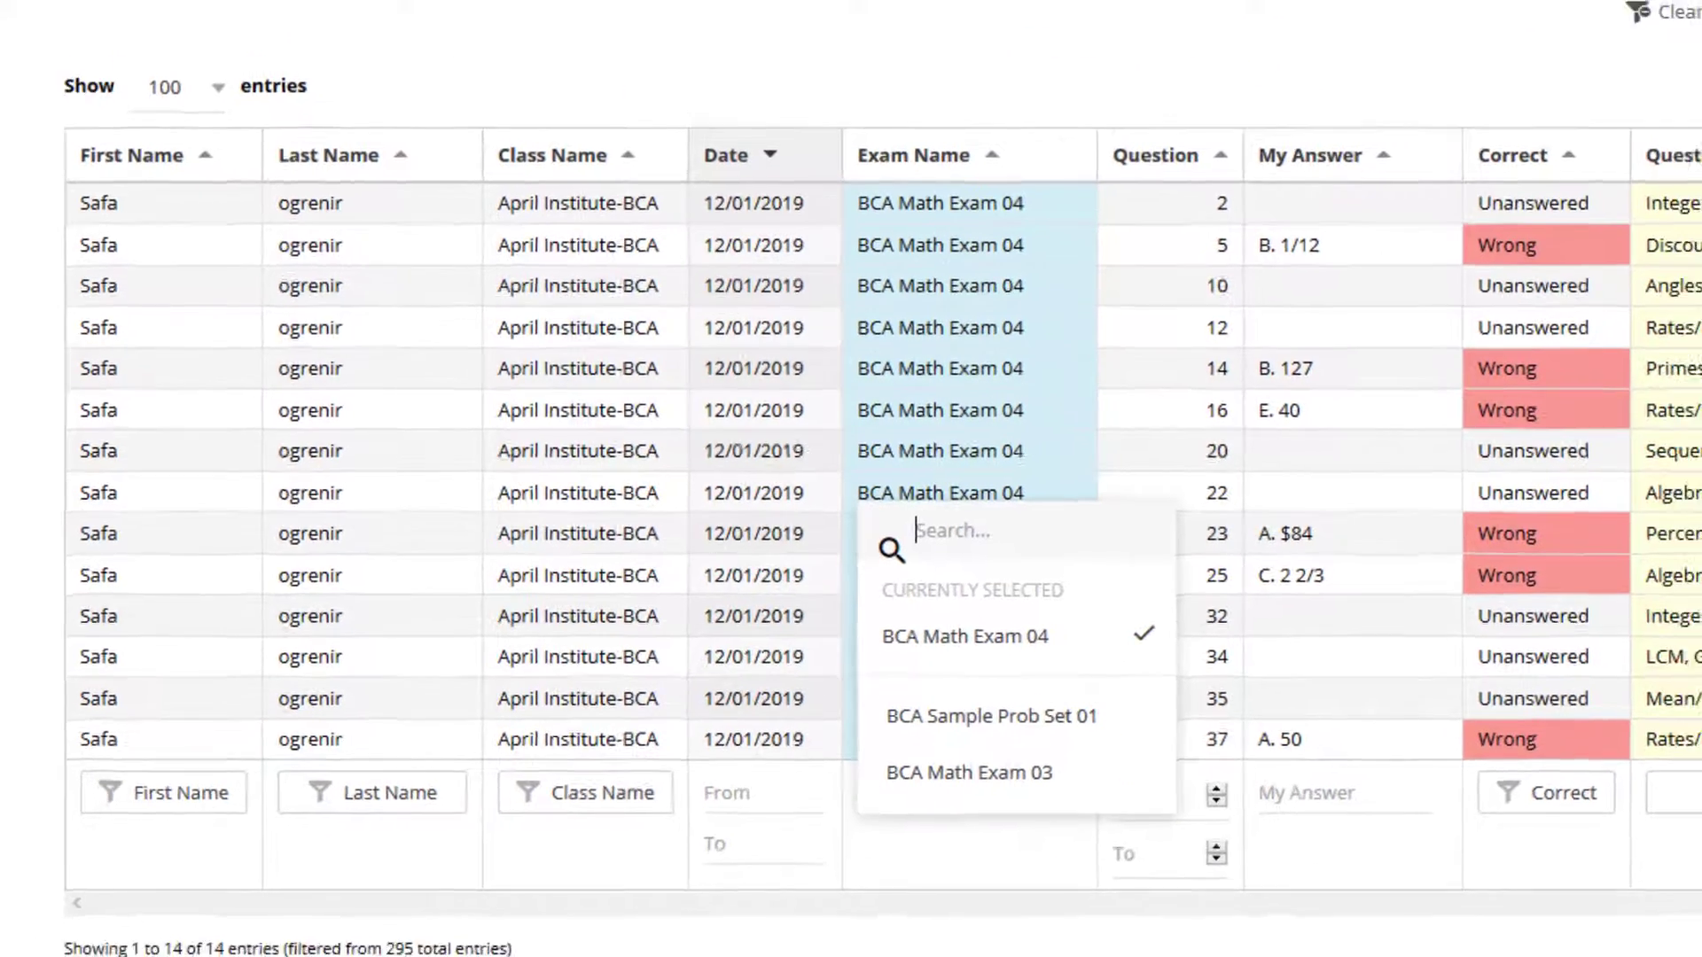
left_click(152, 953)
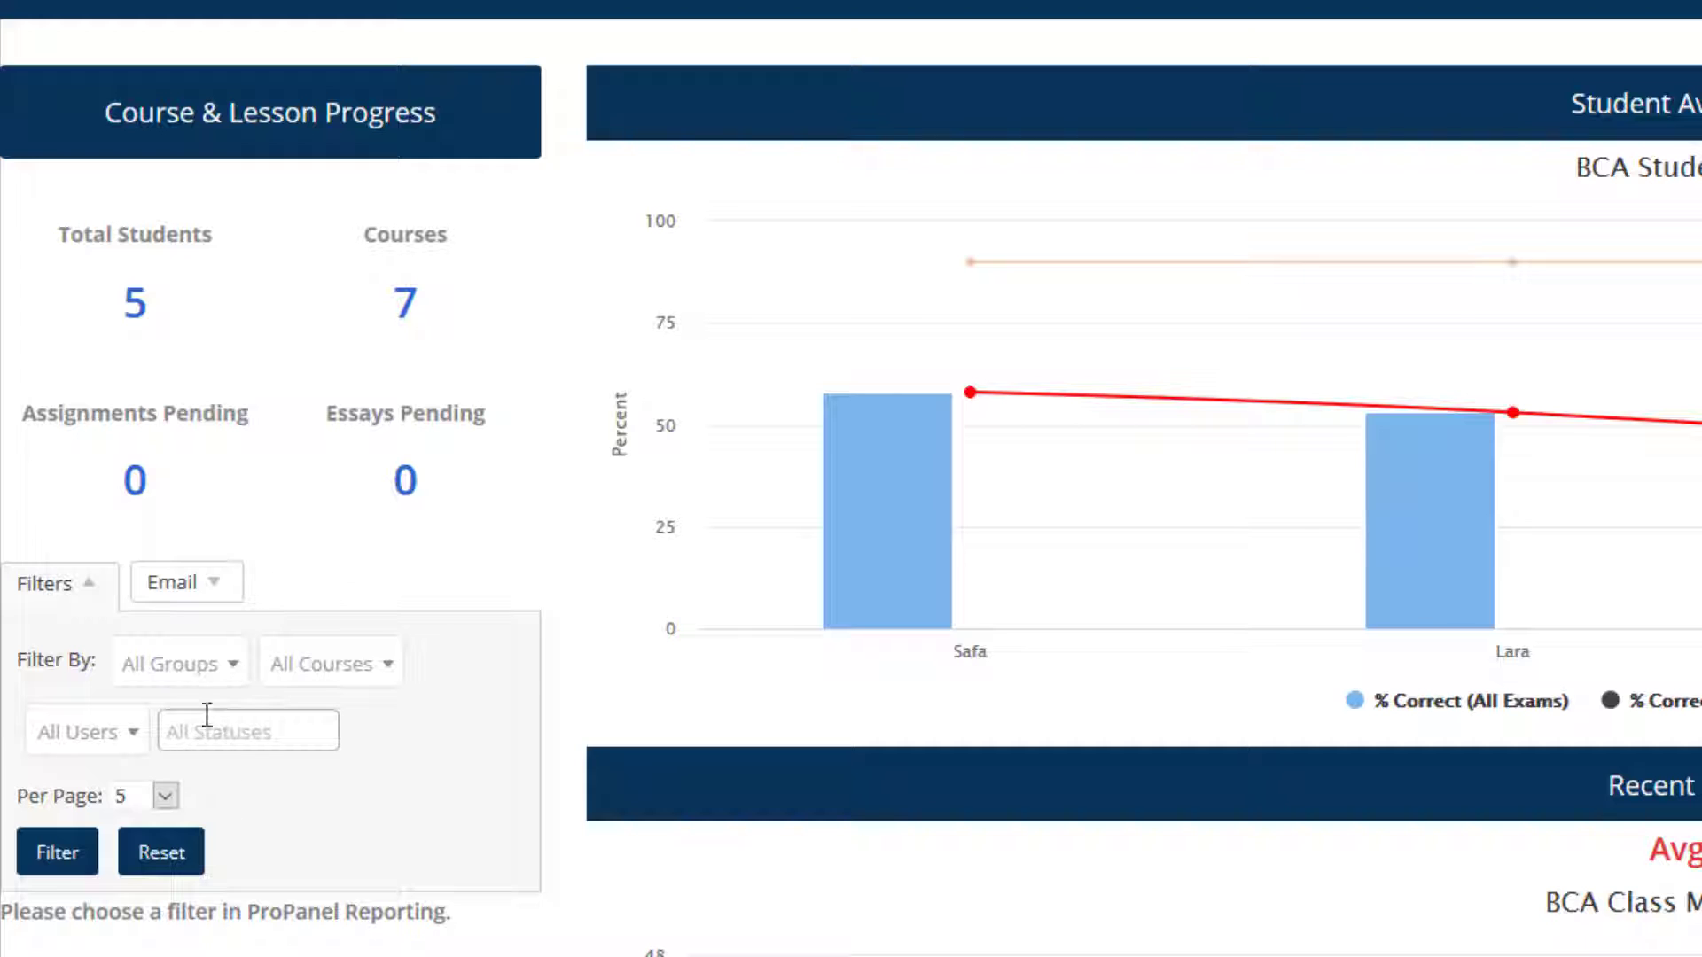
- Filter course progress to the April Institute-BCA group and the Stage 1 - BCA Math course
left_click(217, 671)
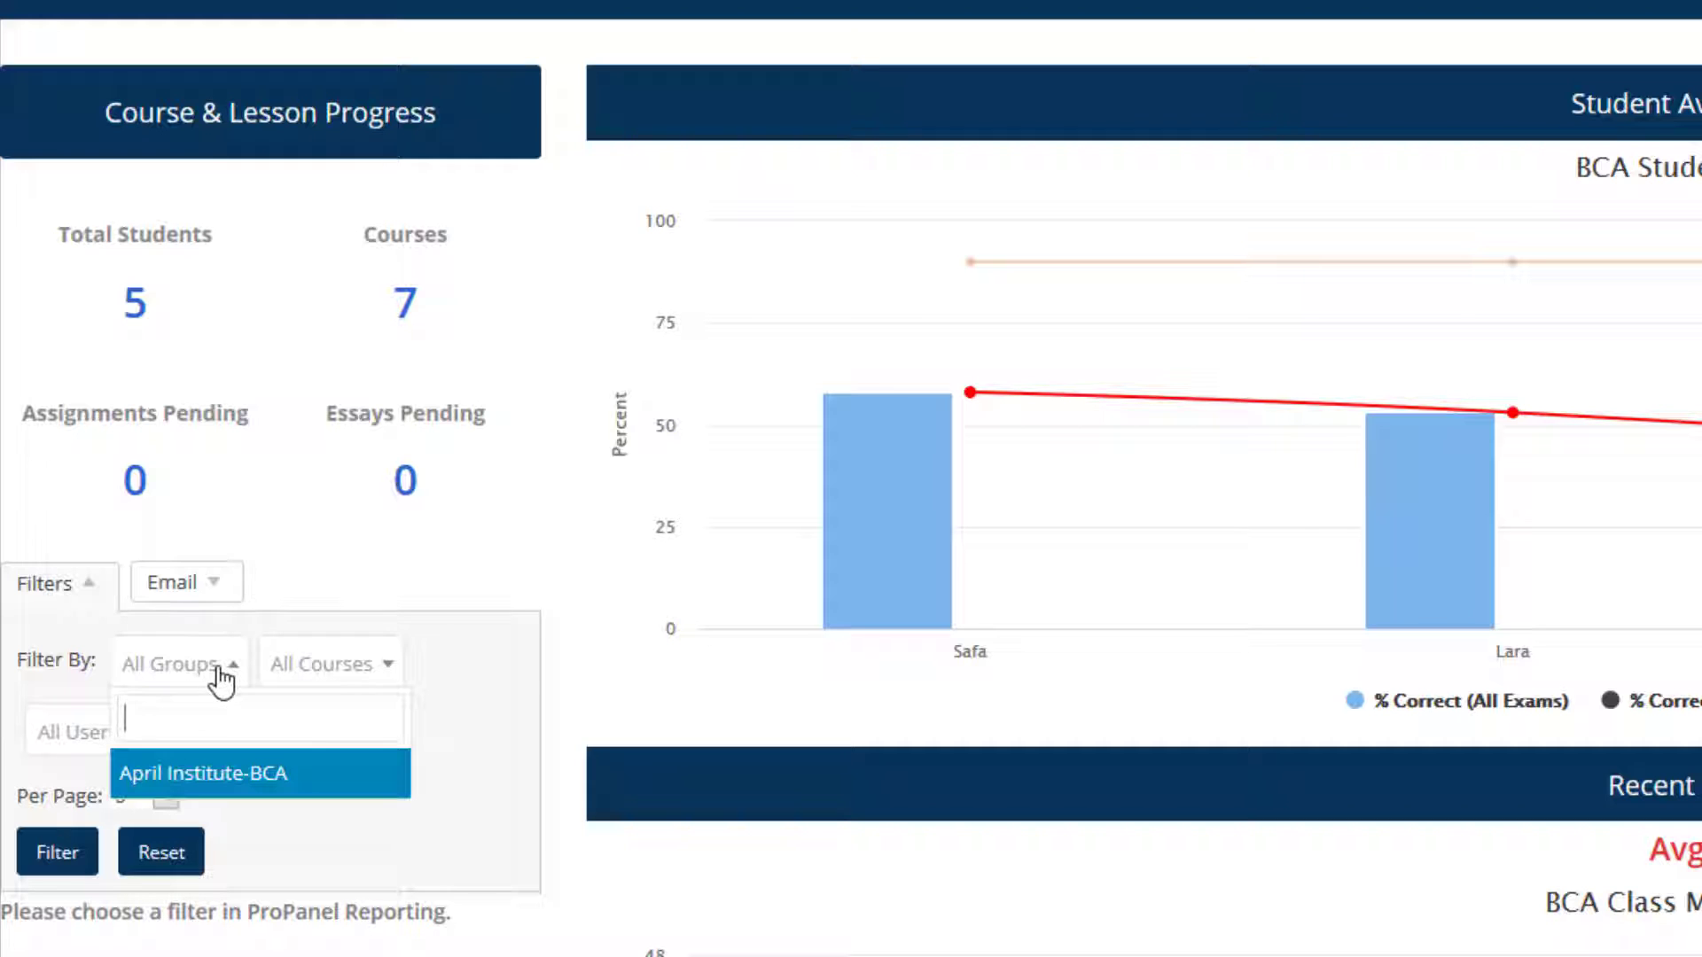
left_click(186, 779)
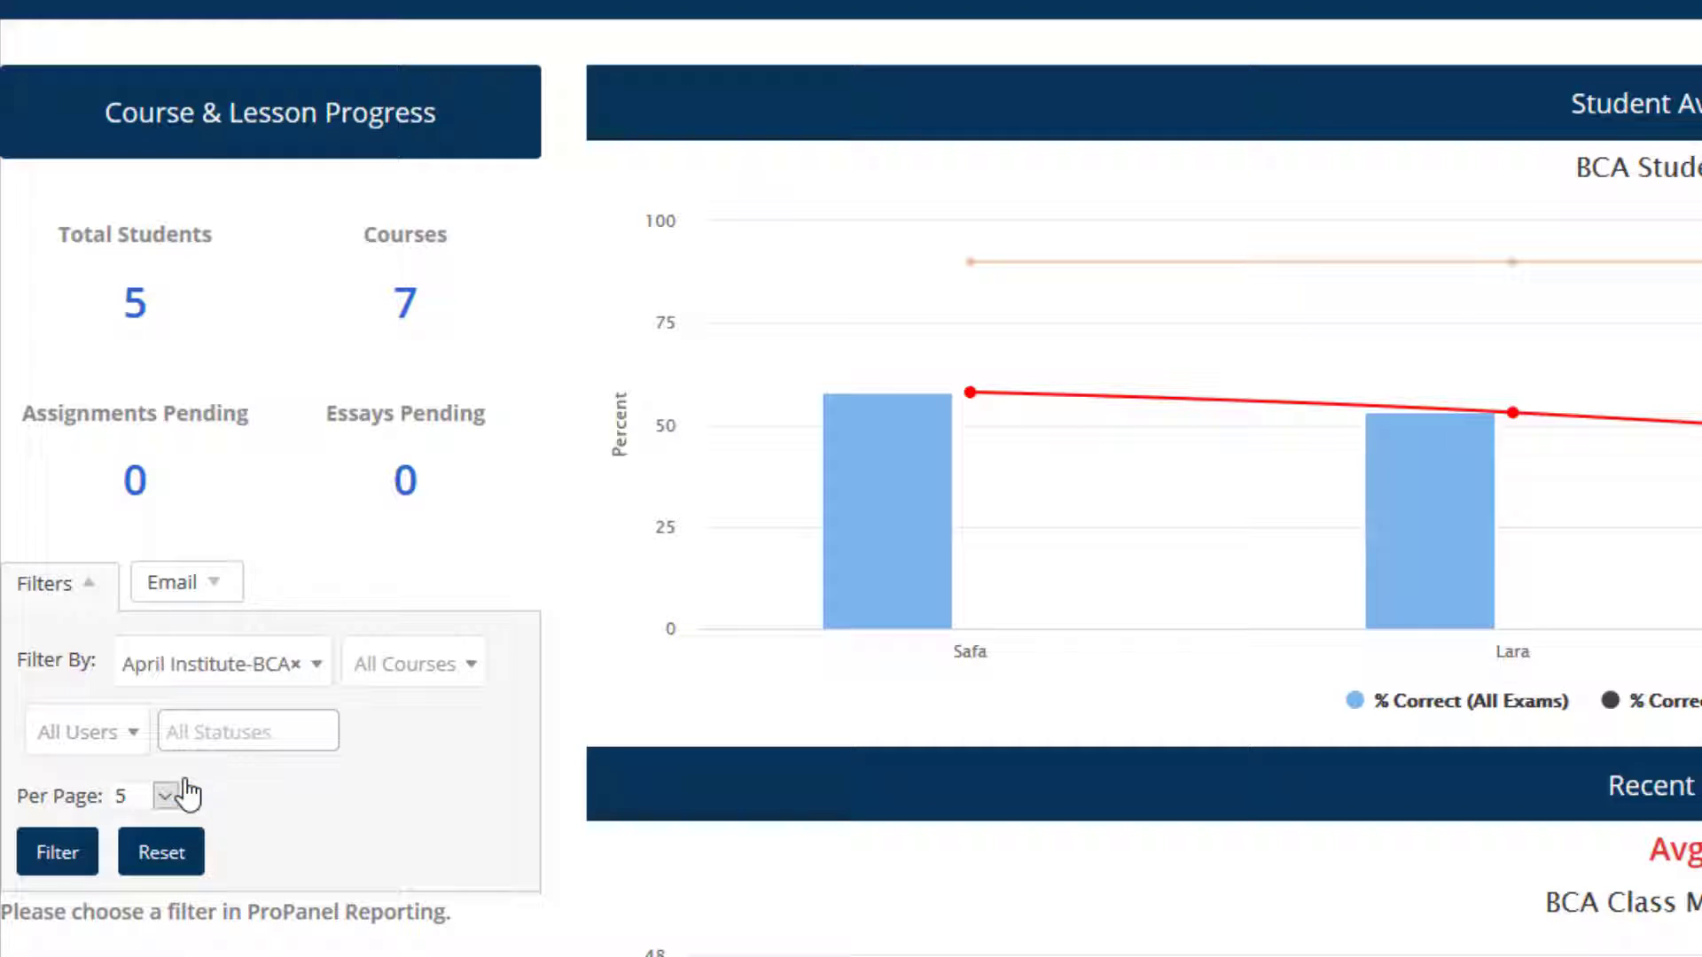
left_click(419, 668)
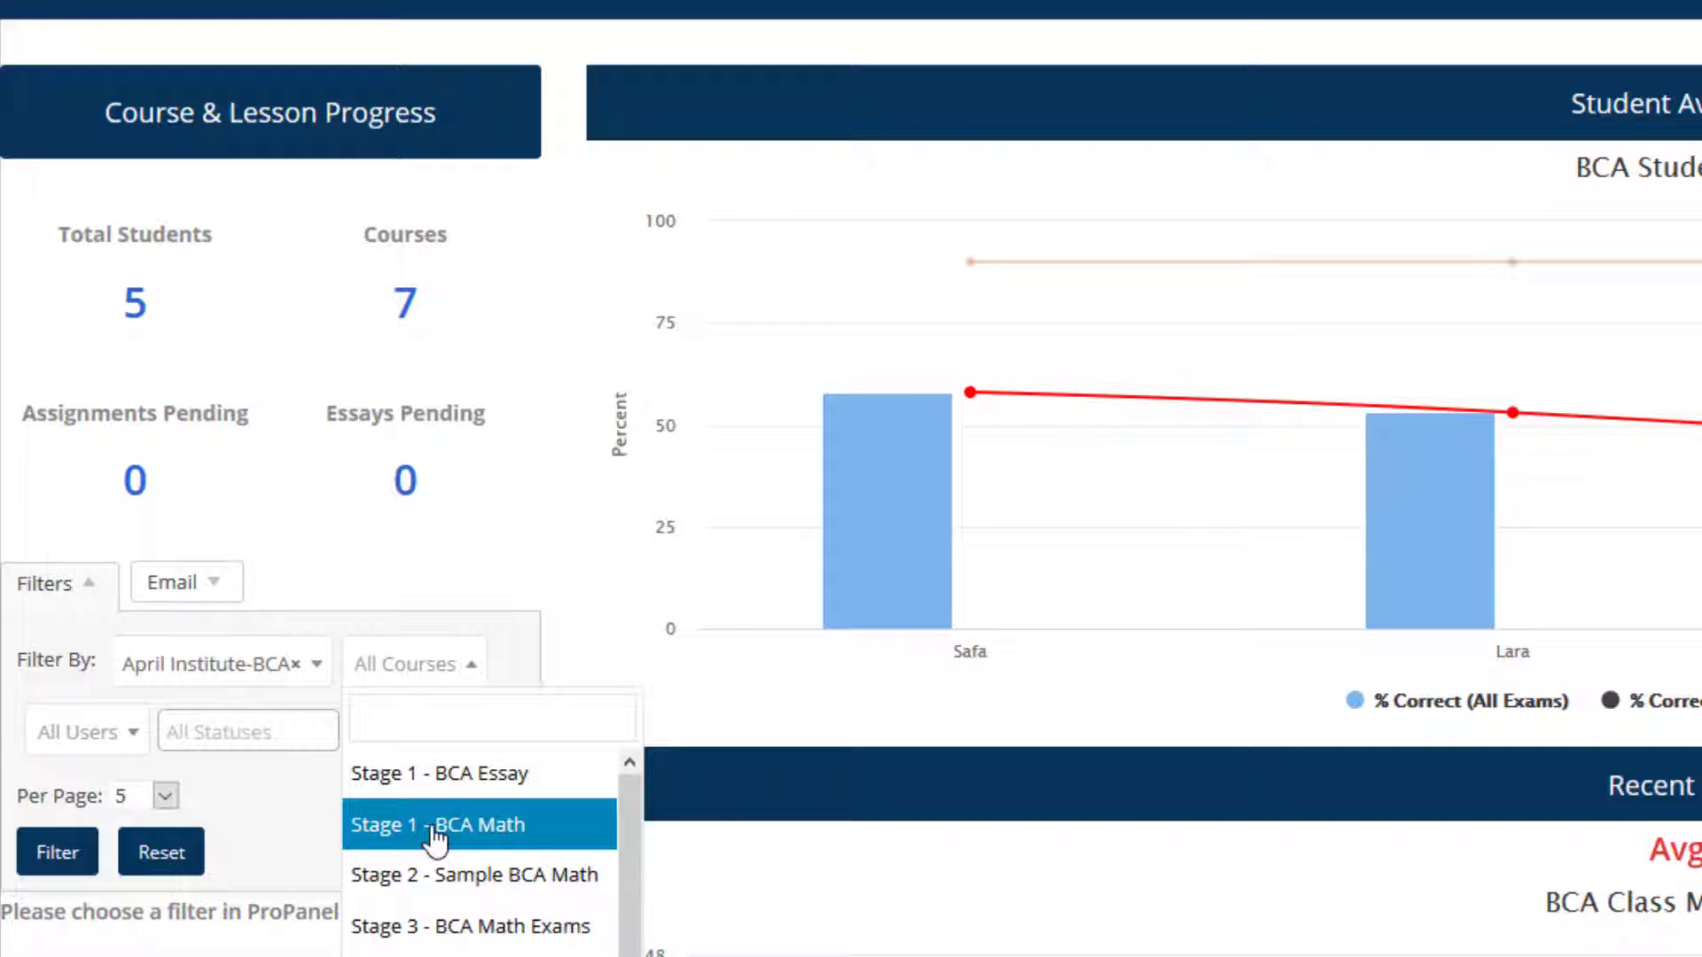
left_click(434, 826)
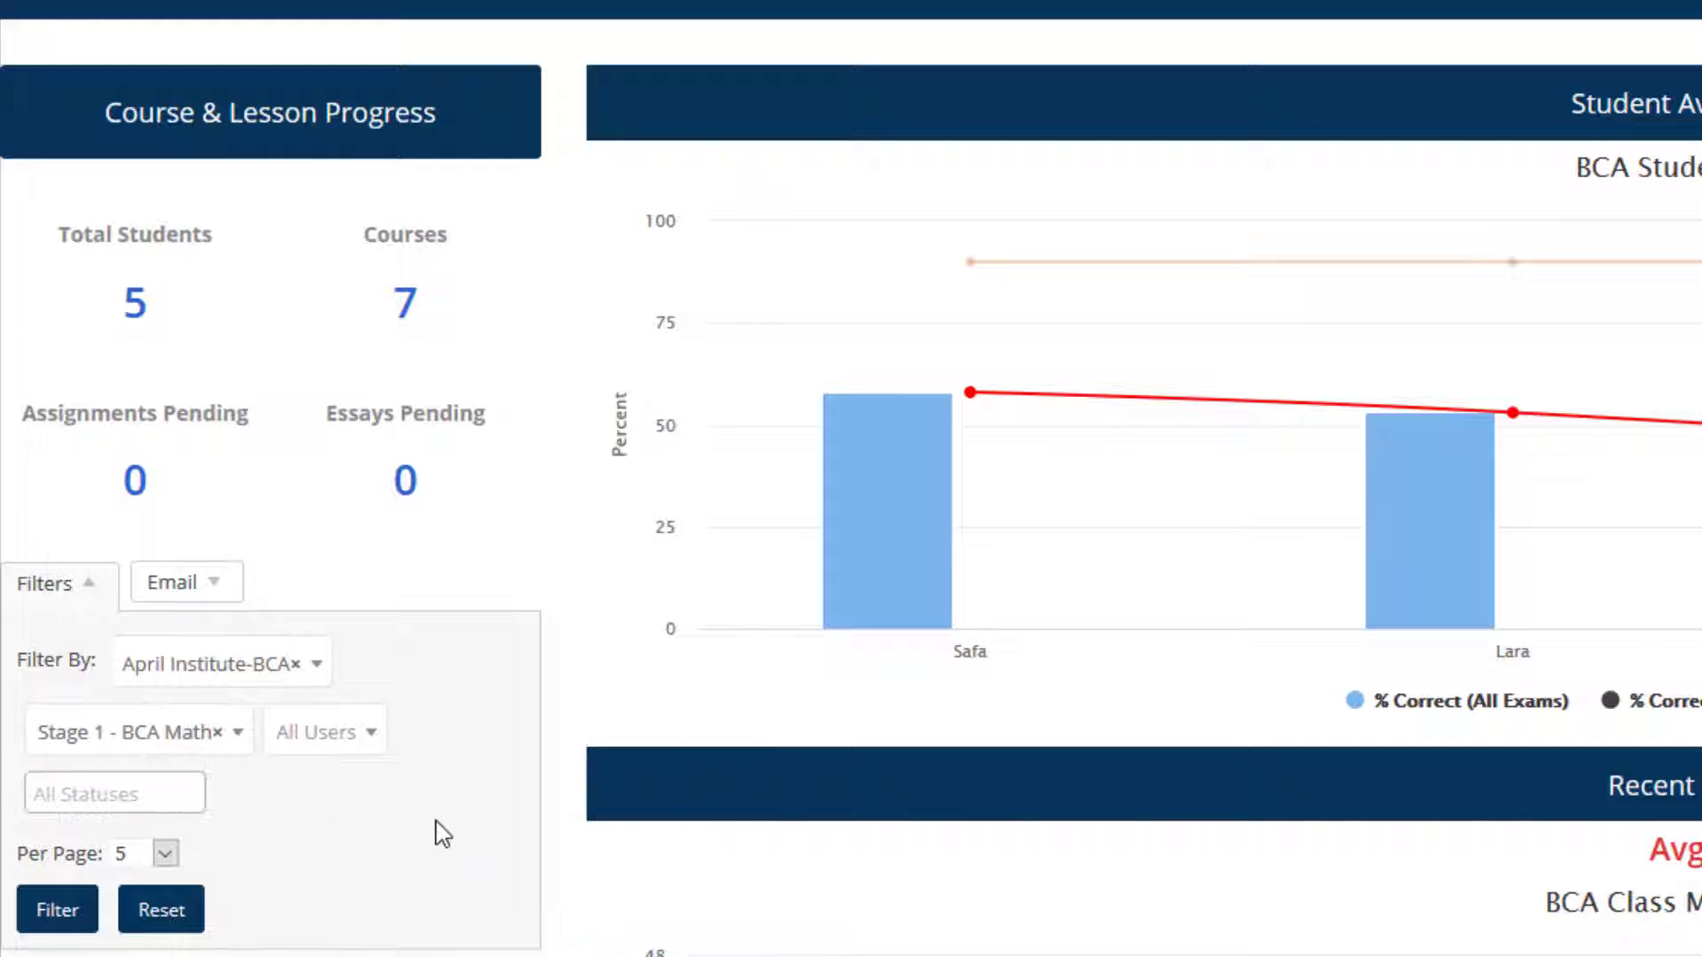
left_click(73, 909)
- Review the five Not Started students, then change the course choice to Stage 3 - BCA Math Exams
scroll(219, 908, "down", 5)
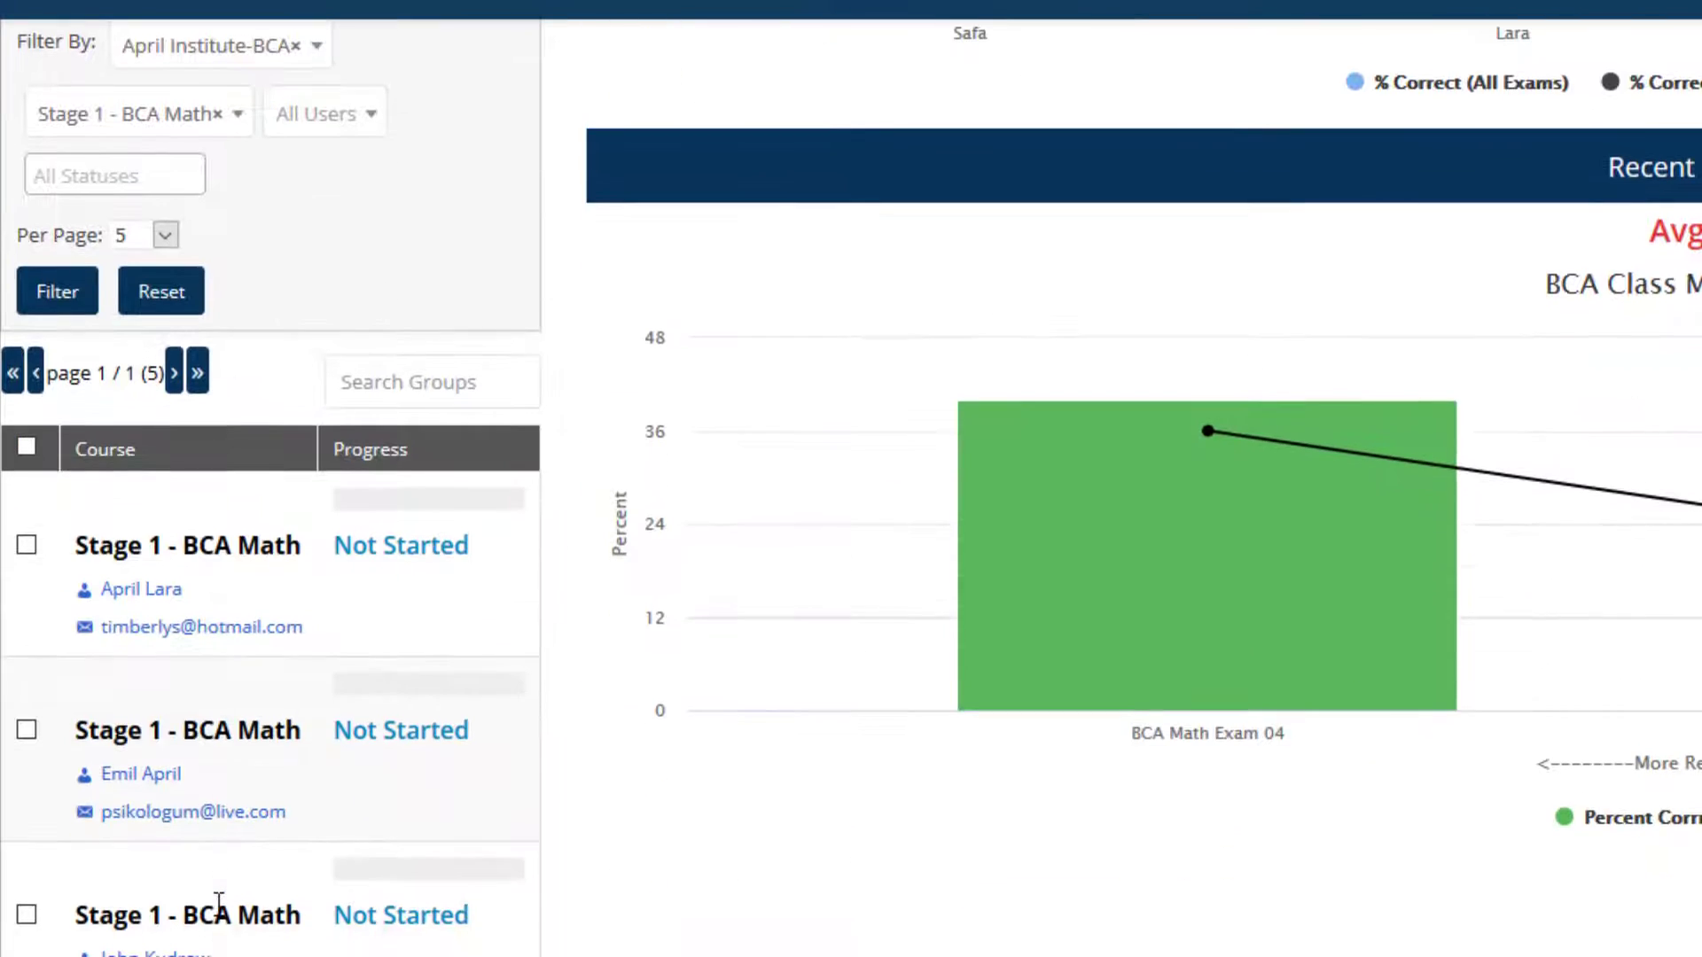
scroll(219, 900, "down", 2)
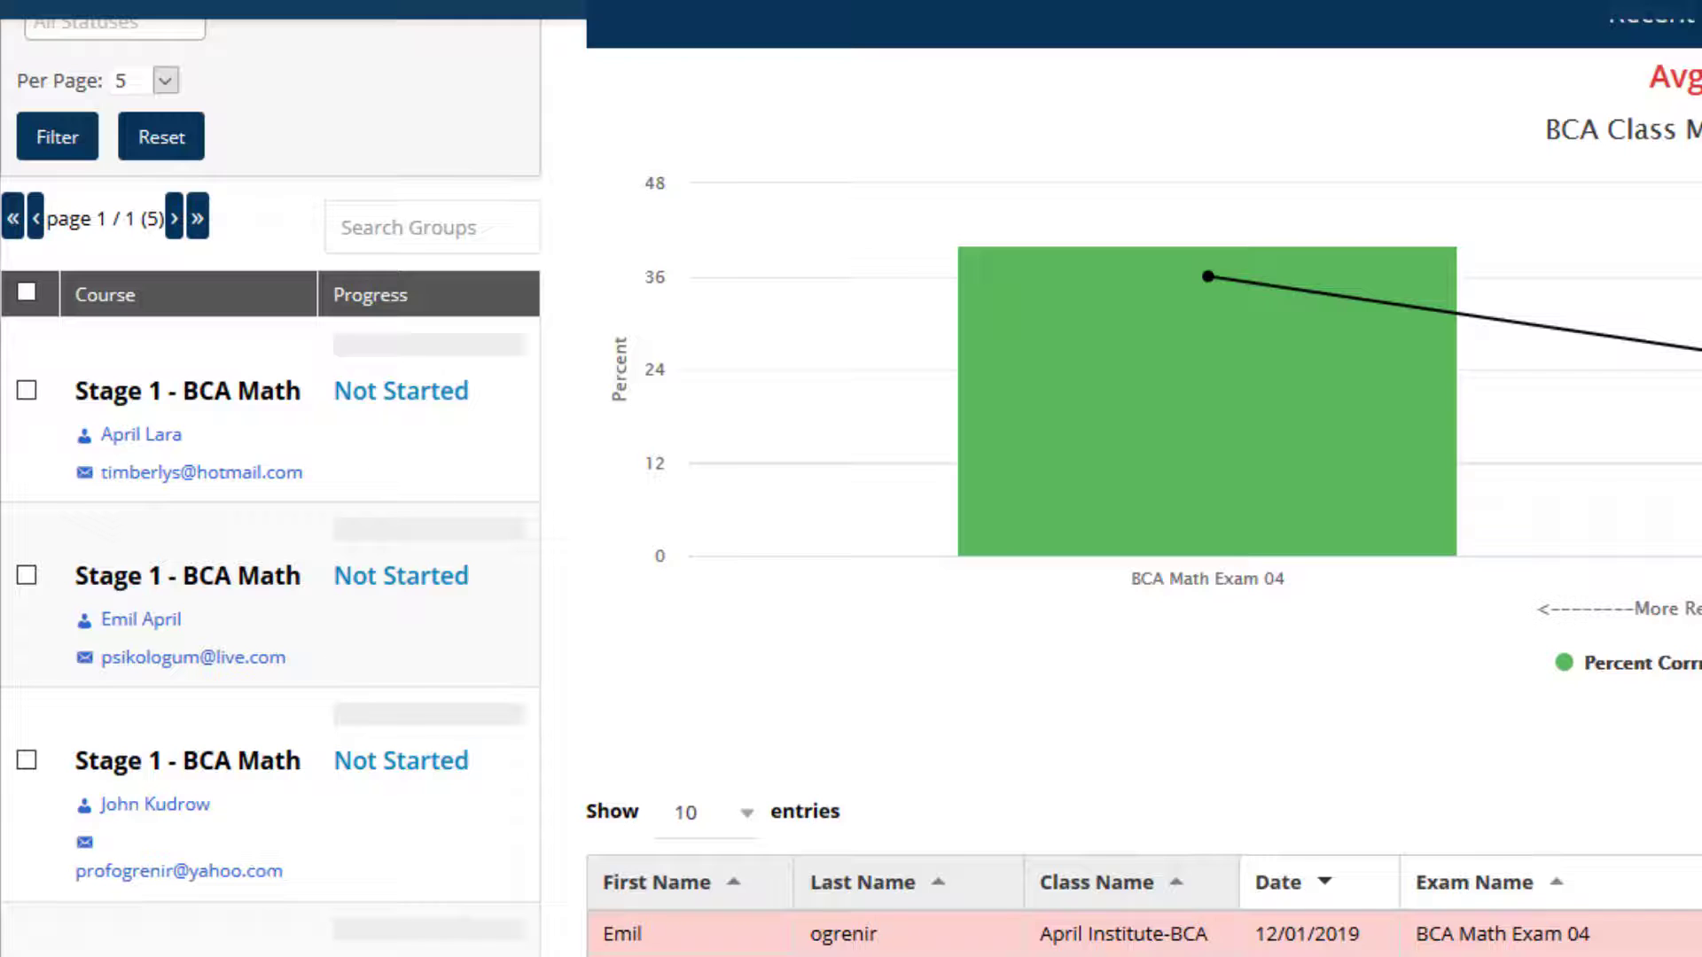
scroll(410, 532, "up", 5)
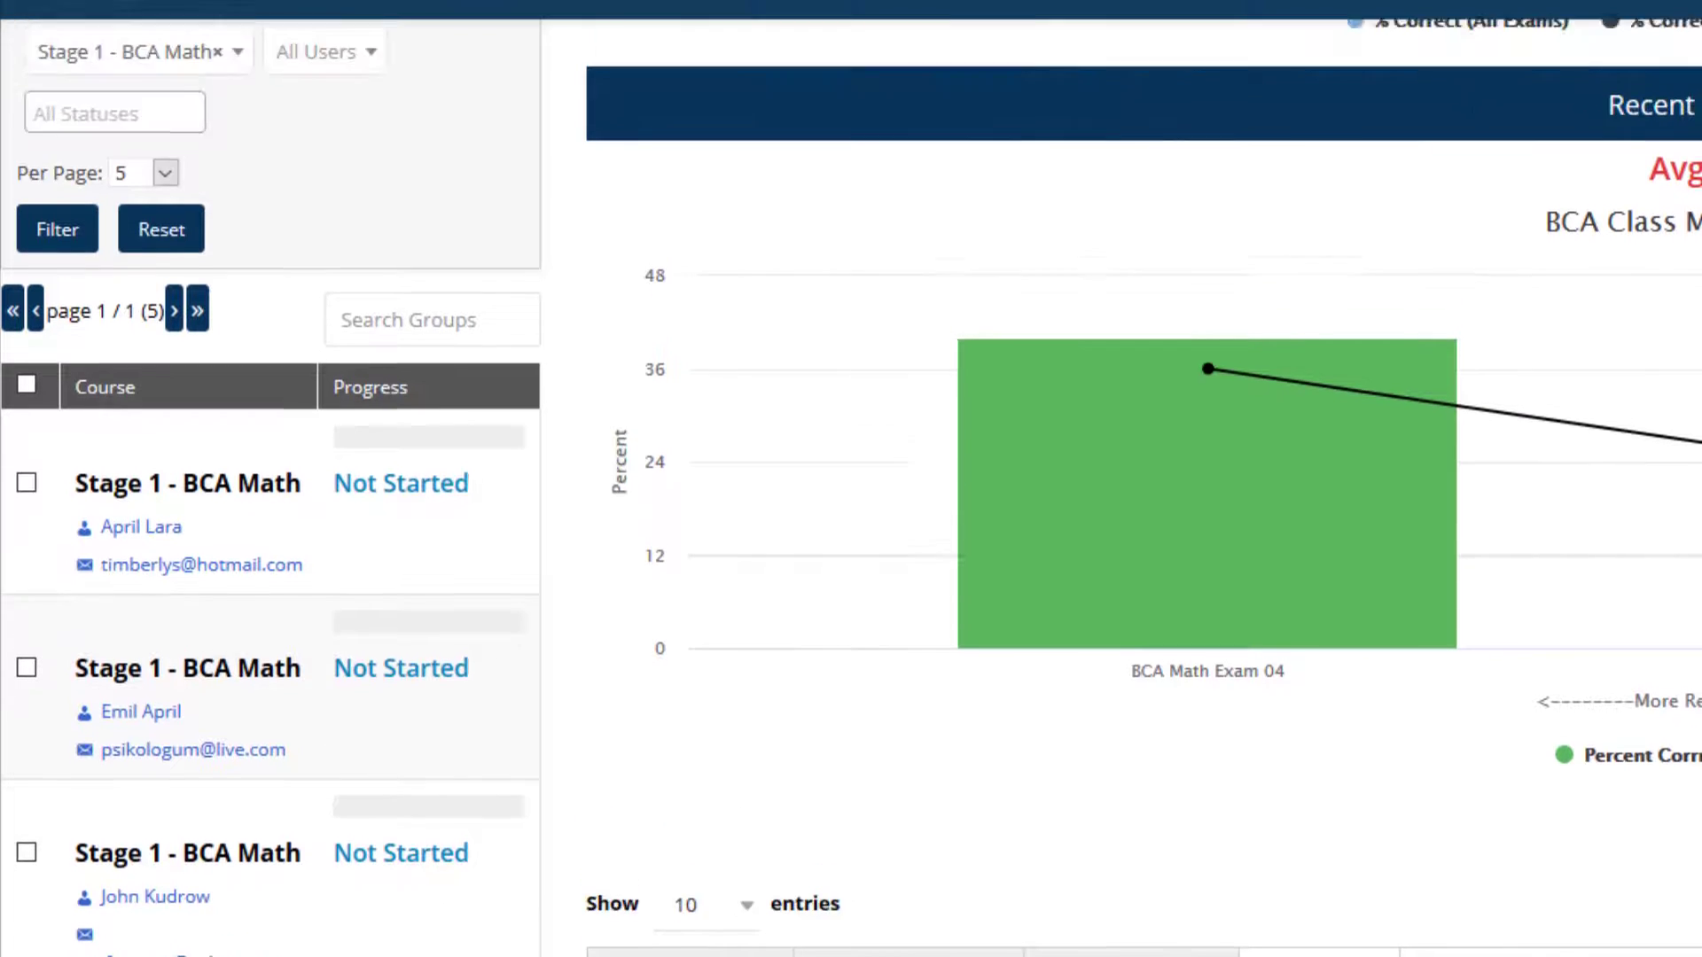
left_click(414, 355)
left_click(409, 619)
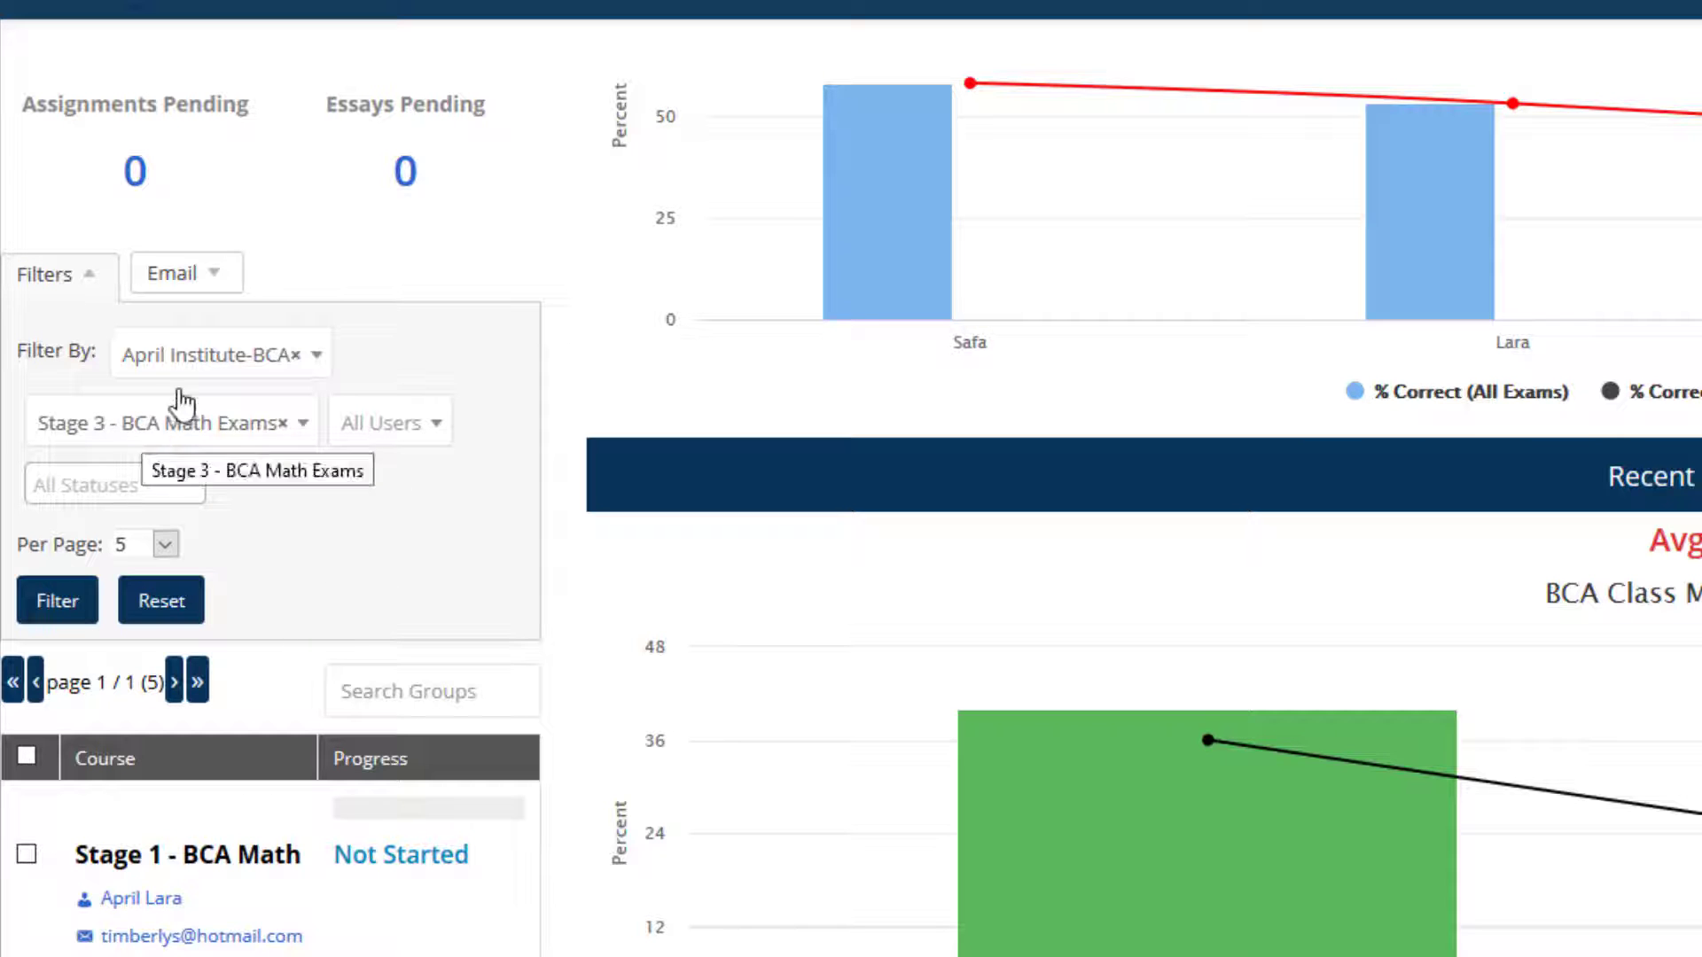
- Apply the Stage 3 - BCA Math Exams filter and review students at 11% or 0% progress
left_click(60, 609)
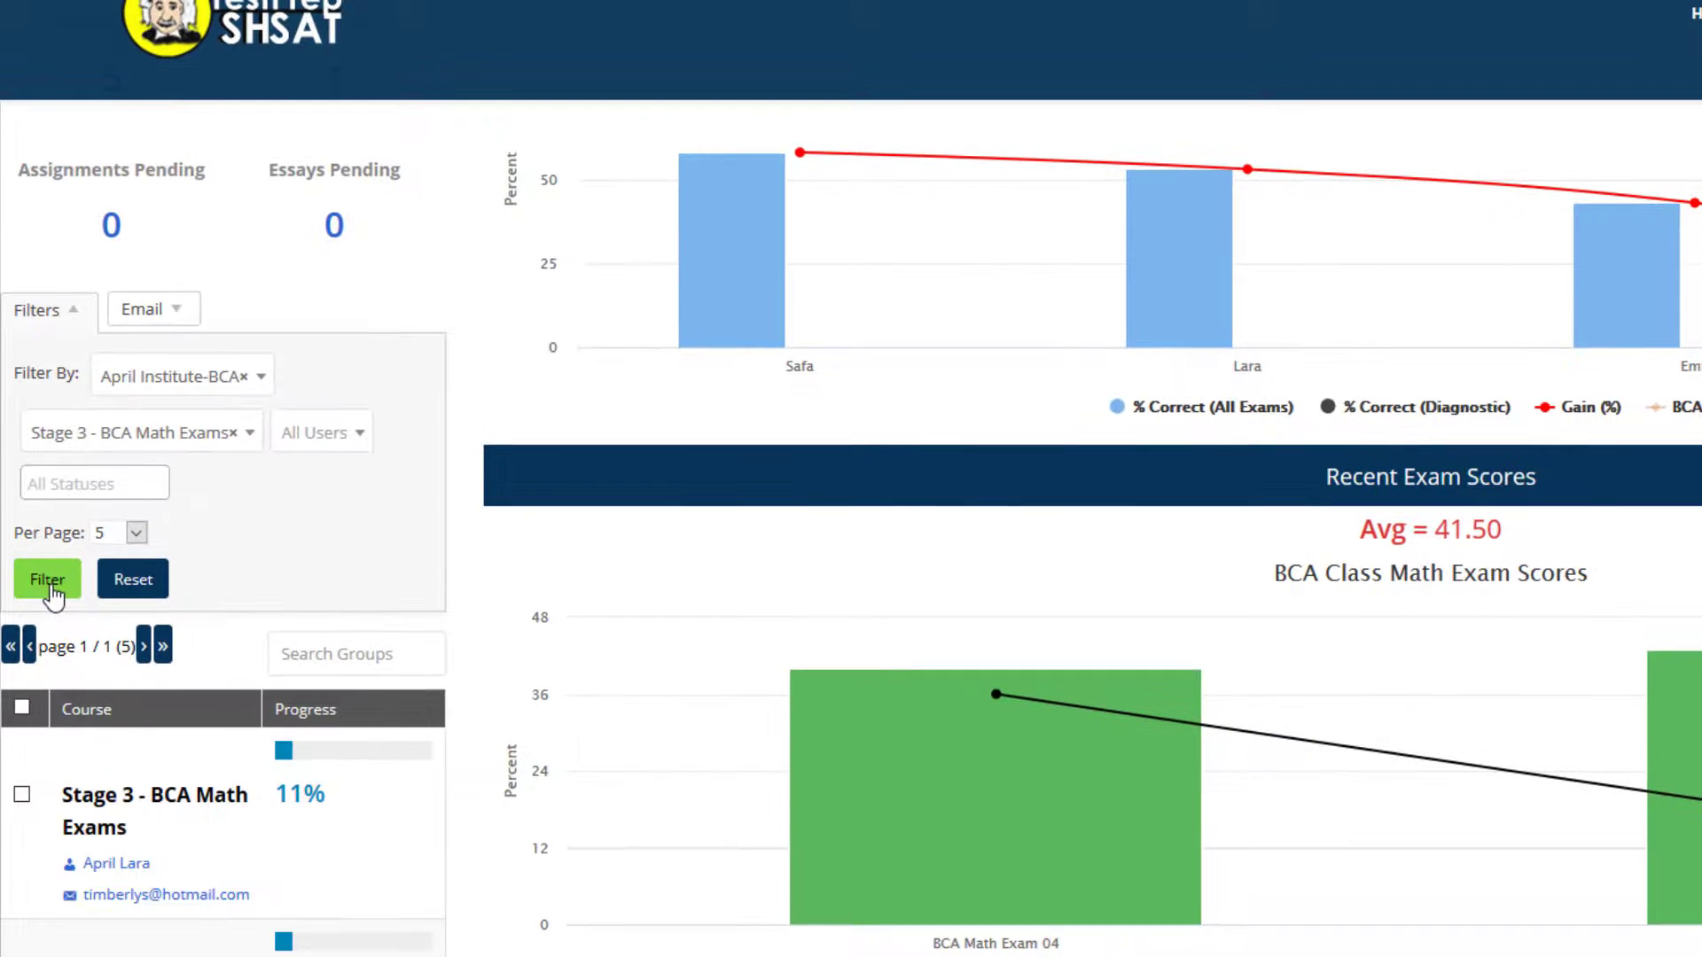
scroll(71, 761, "down", 5)
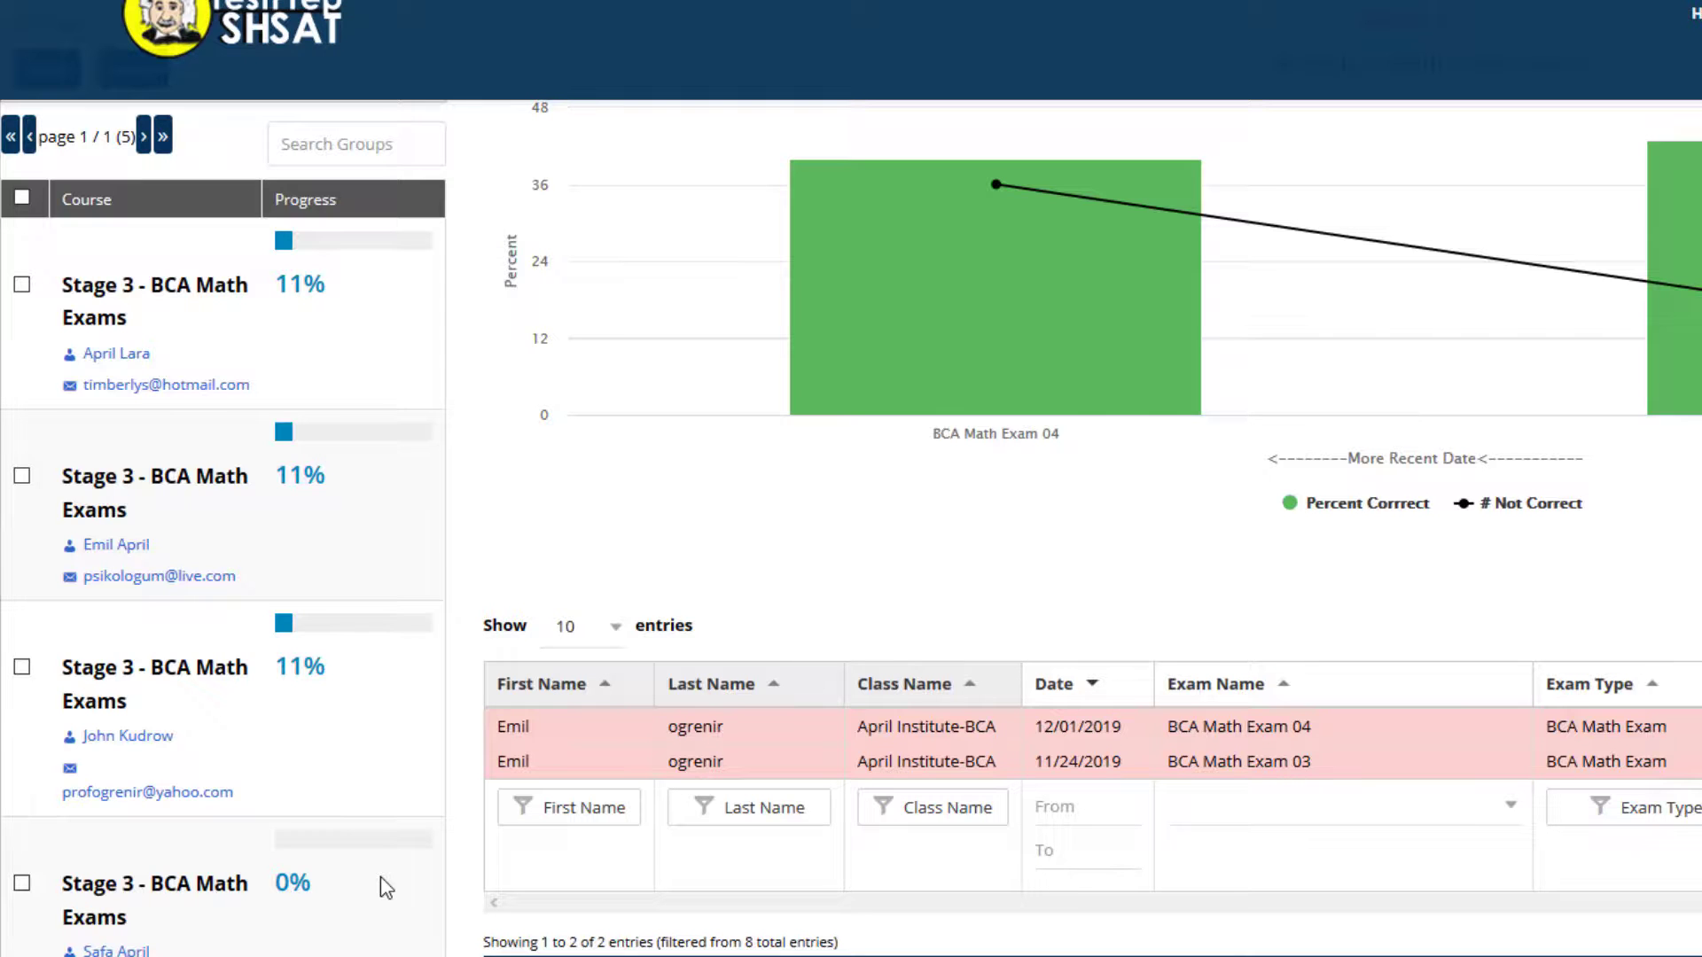
scroll(381, 876, "up", 9)
- Limit the All Users progress filter to one student and bring up the empty email form
left_click(168, 566)
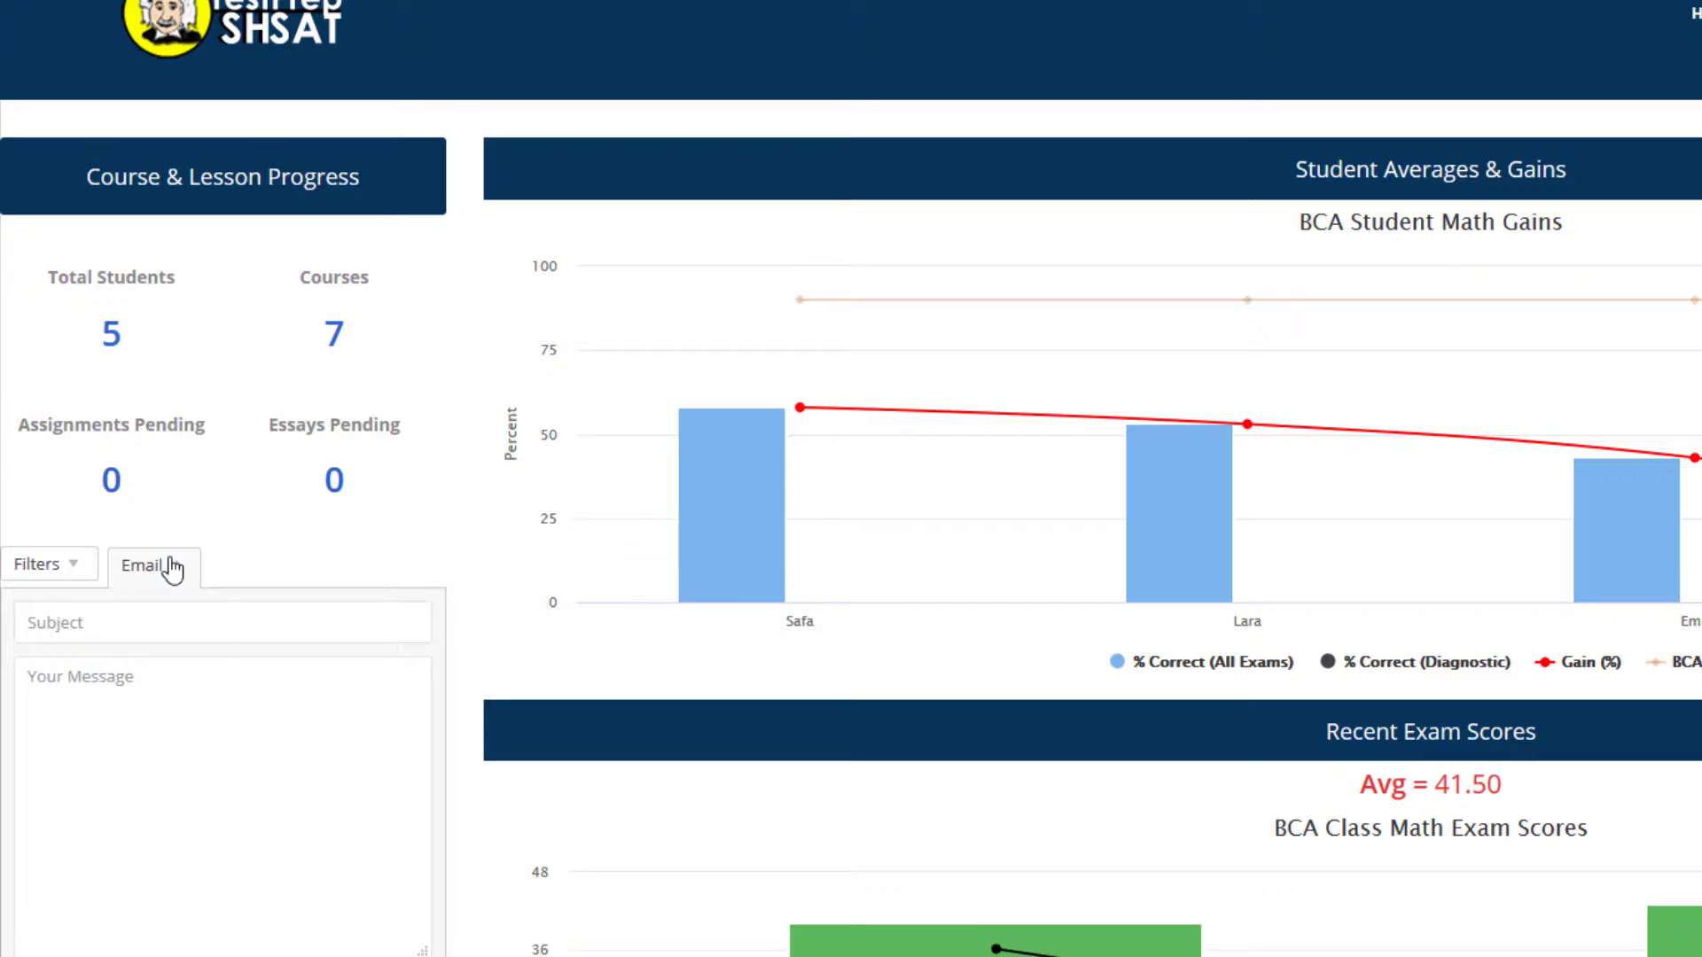
left_click(74, 567)
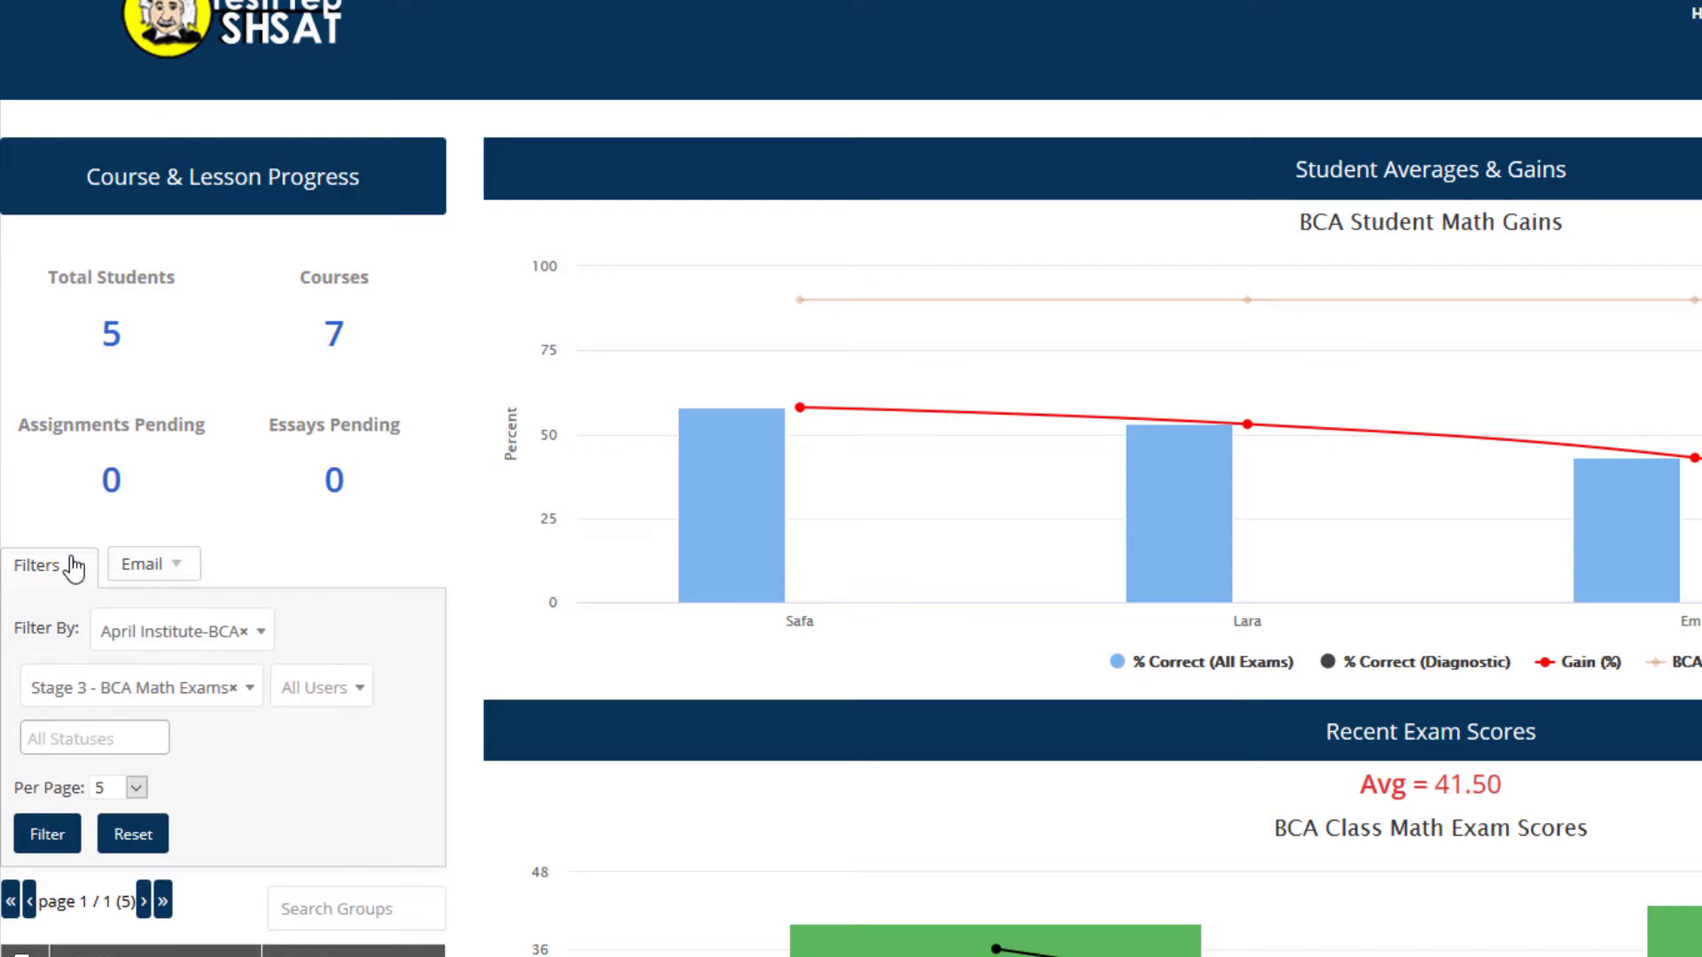
left_click(319, 694)
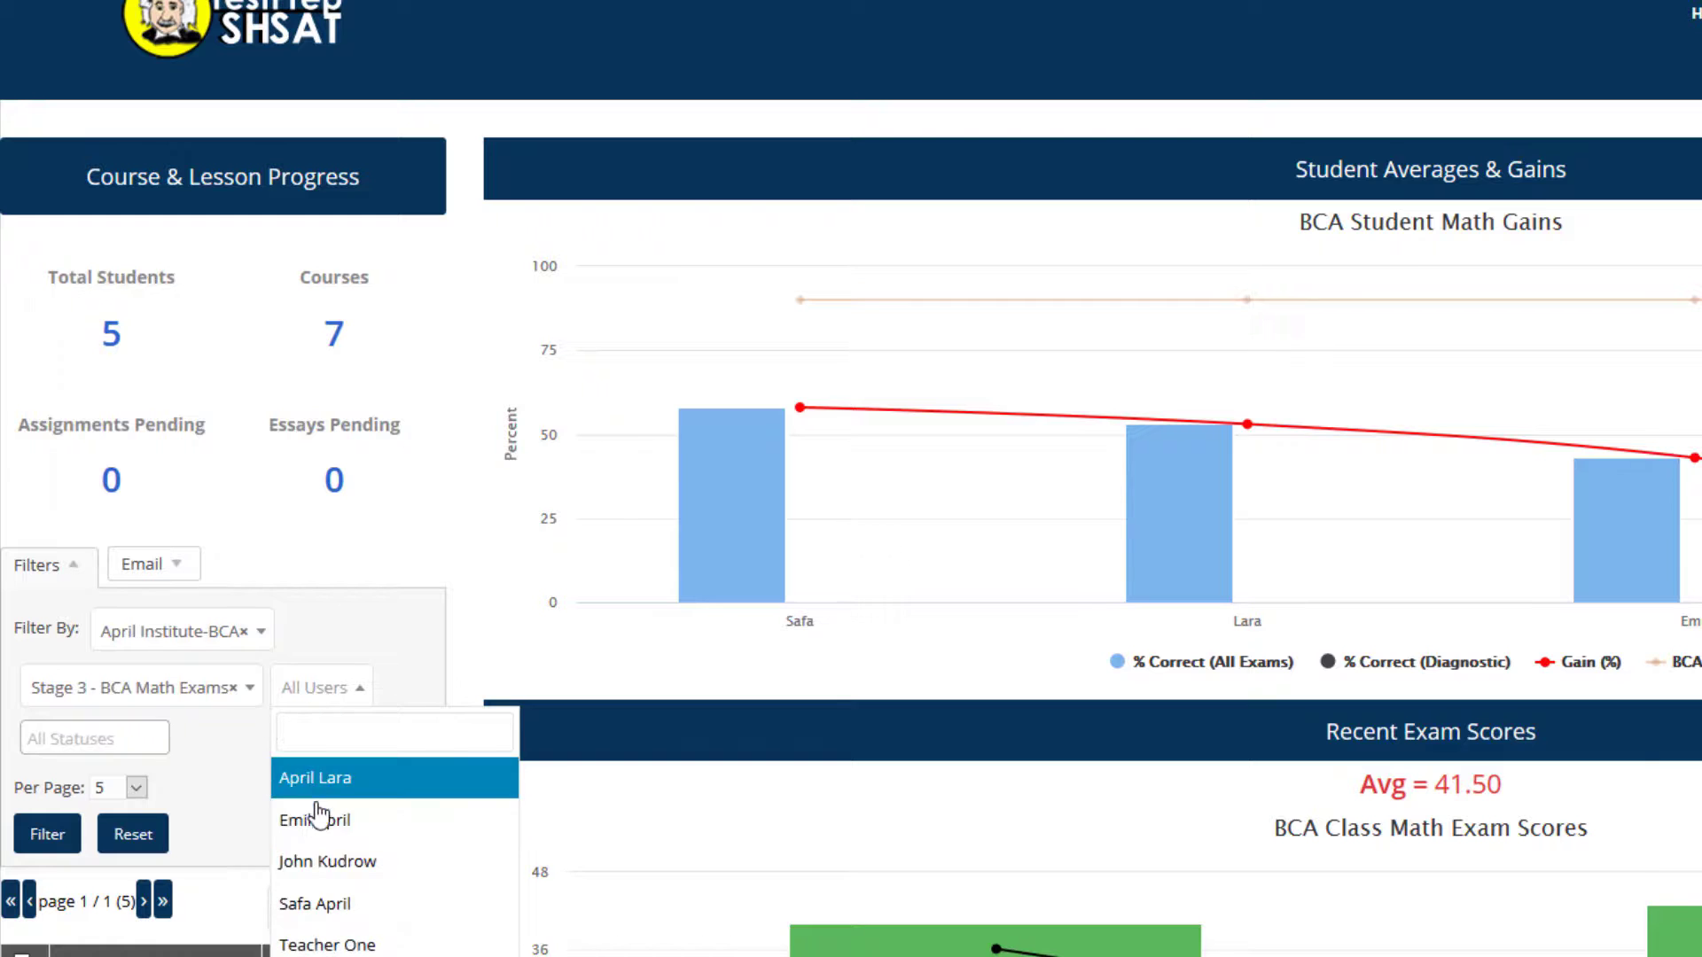
left_click(321, 815)
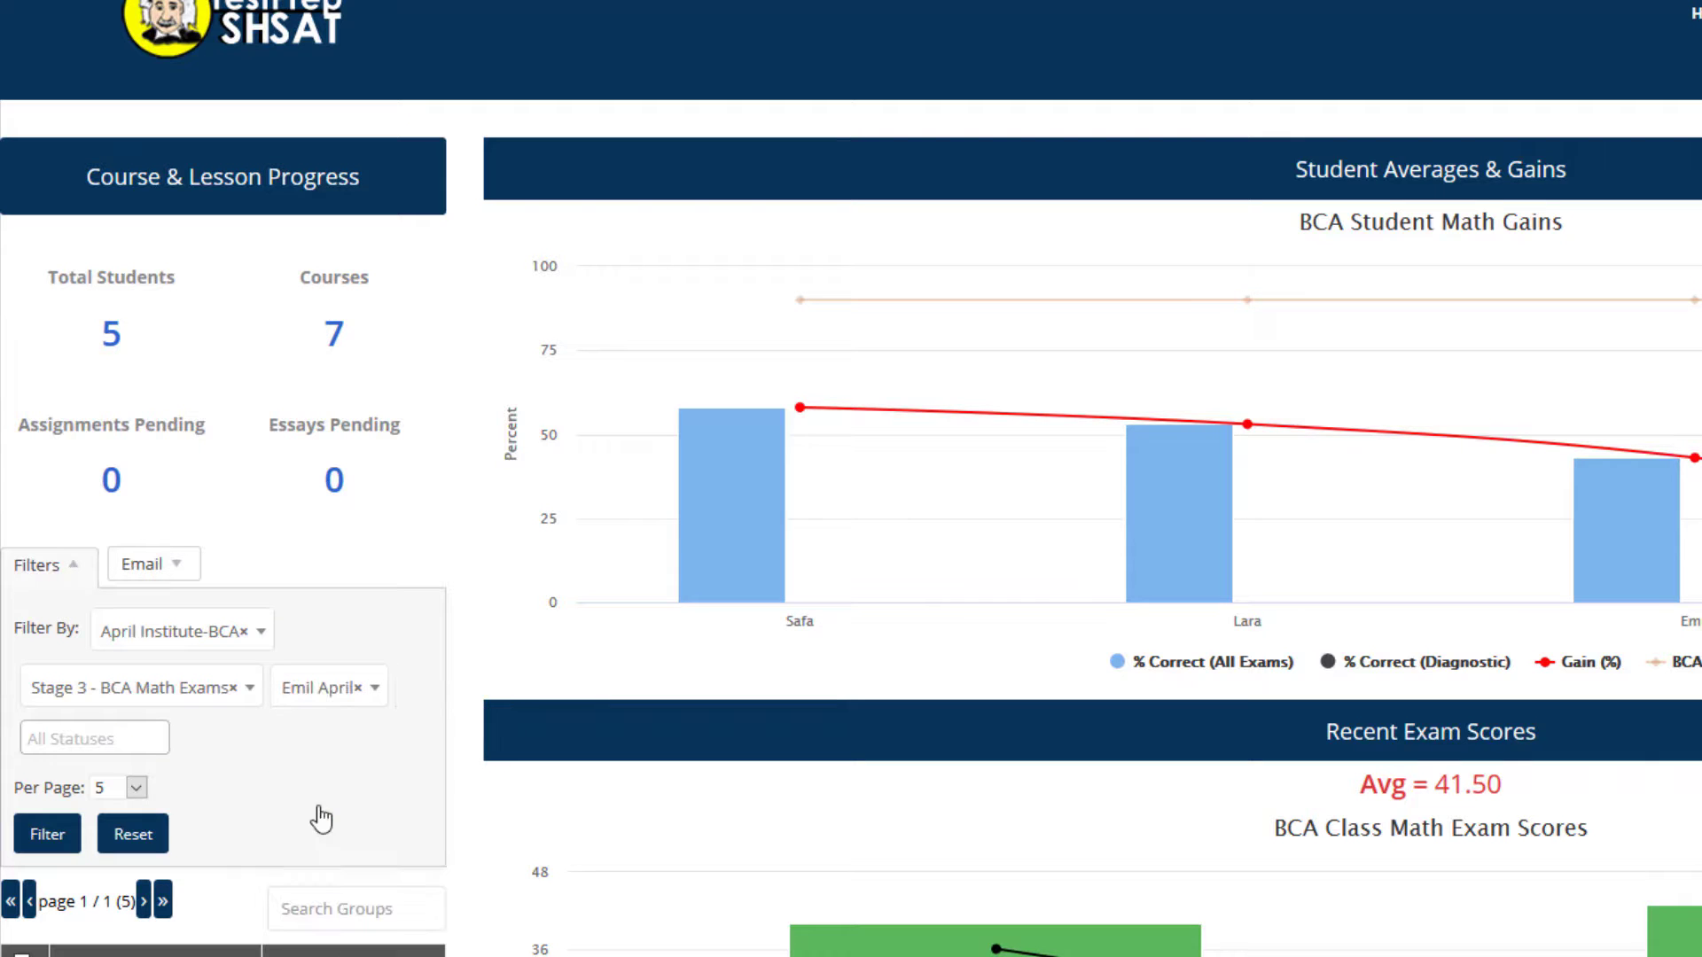
left_click(168, 574)
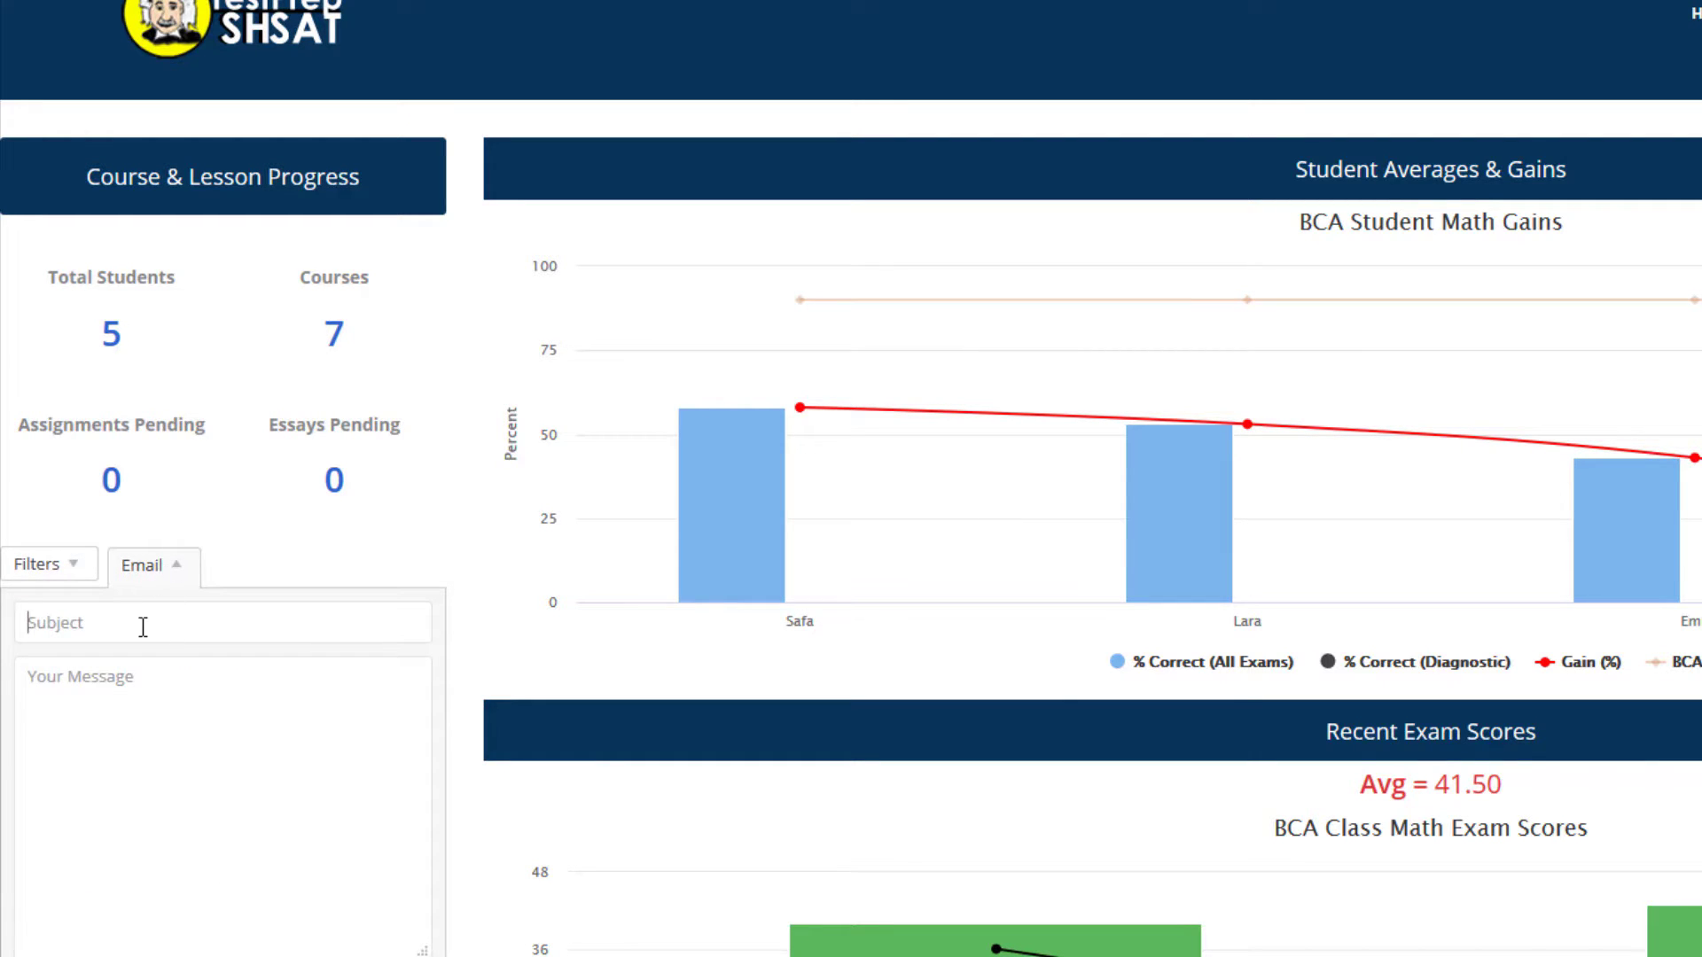